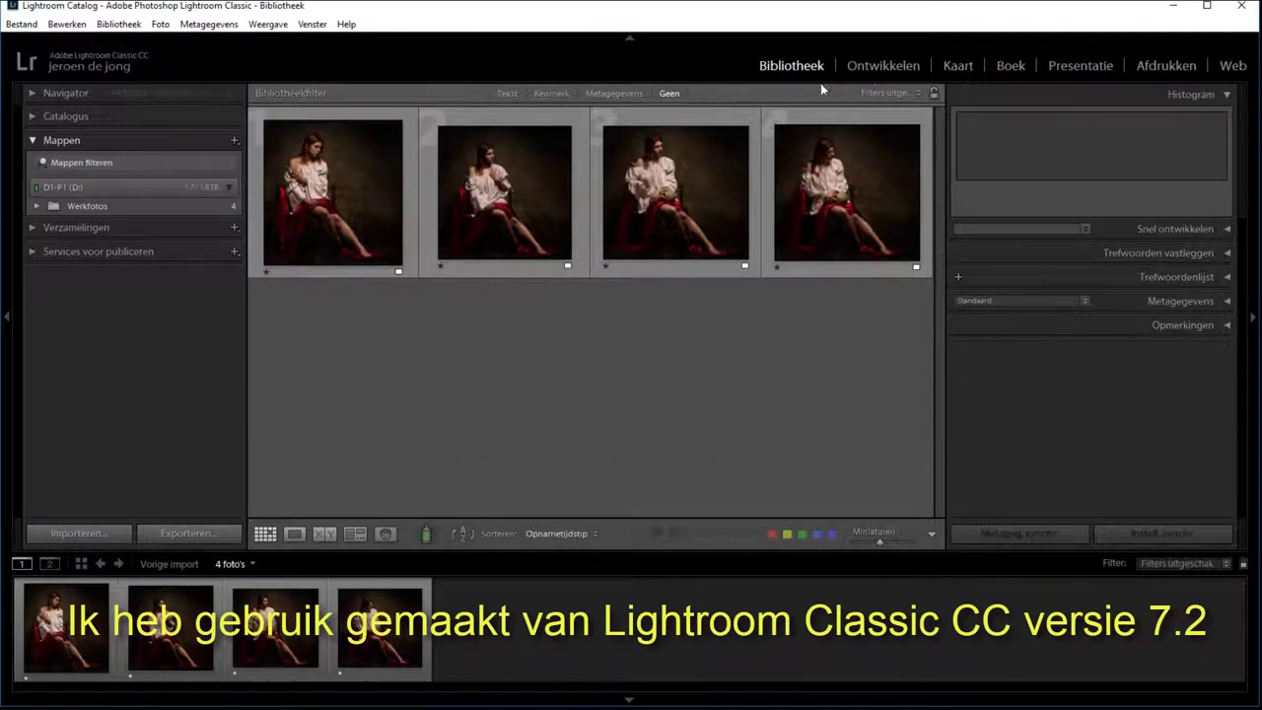
- Switch Lightroom from the Library module to the Develop (Ontwikkelen) module
click(887, 67)
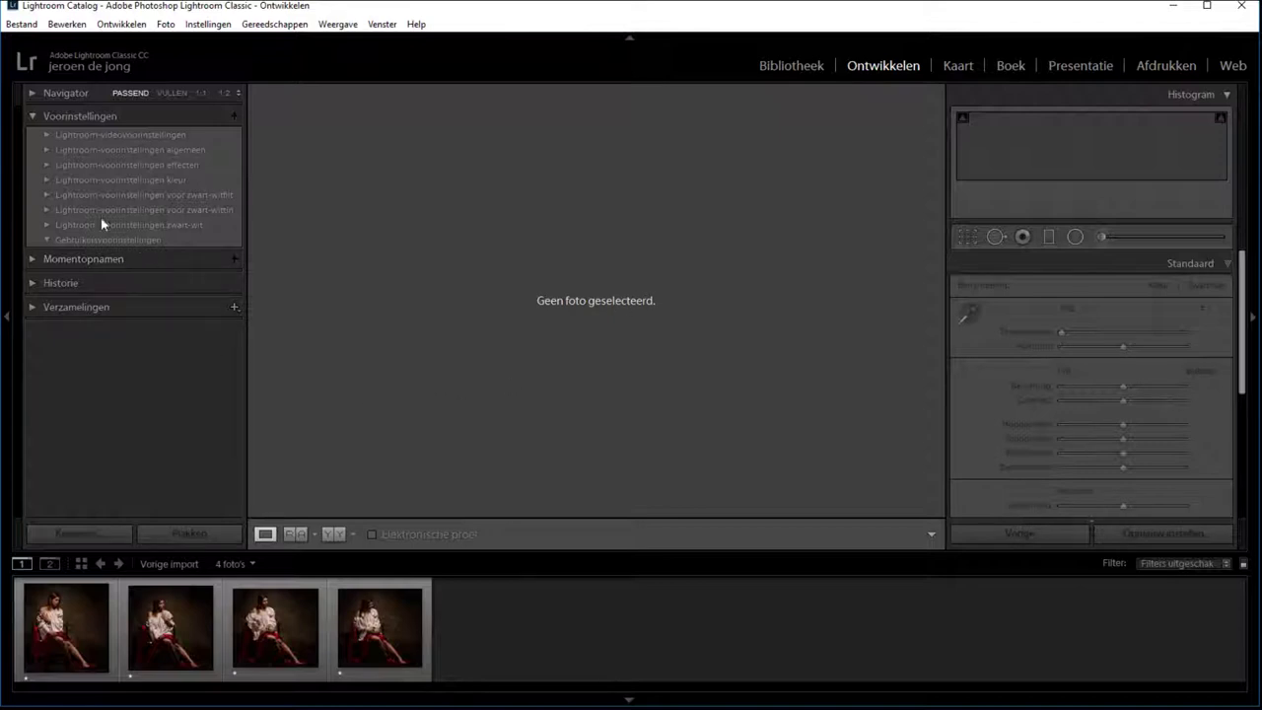
- Load the first portrait and preview the colour presets Direct positief, Gebleekt and Xpro 1–3
click(89, 609)
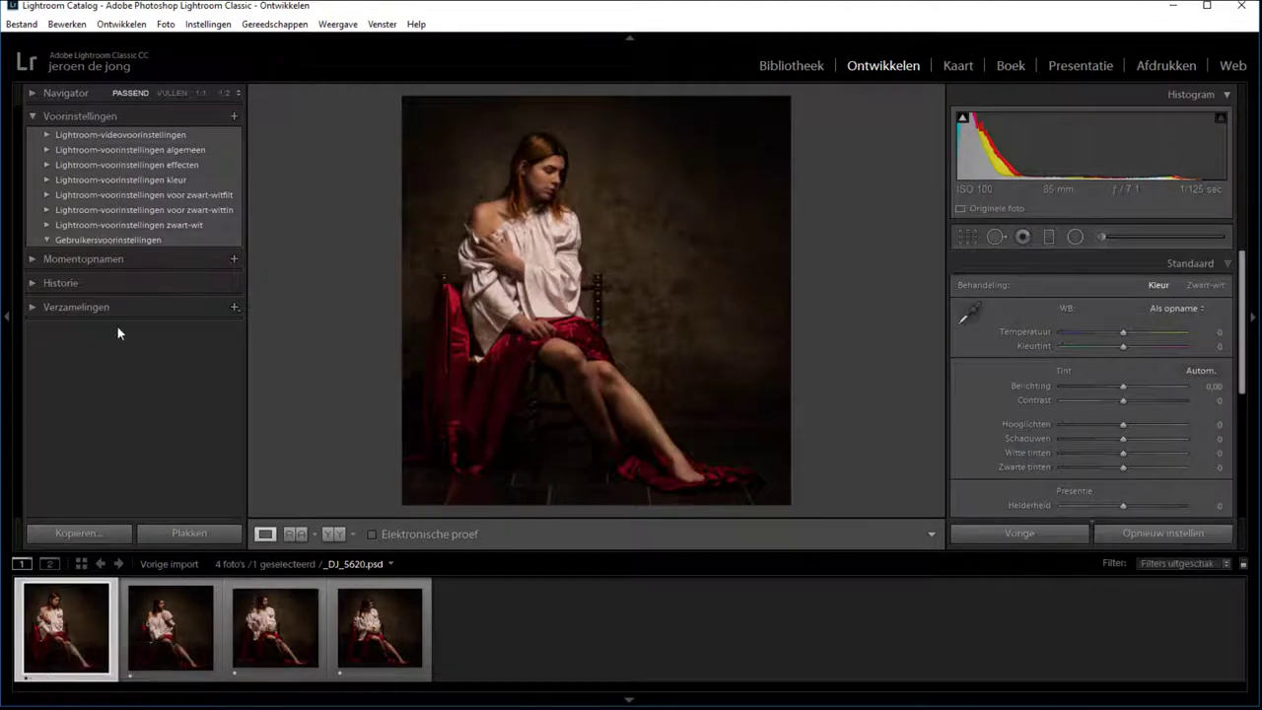
click(46, 180)
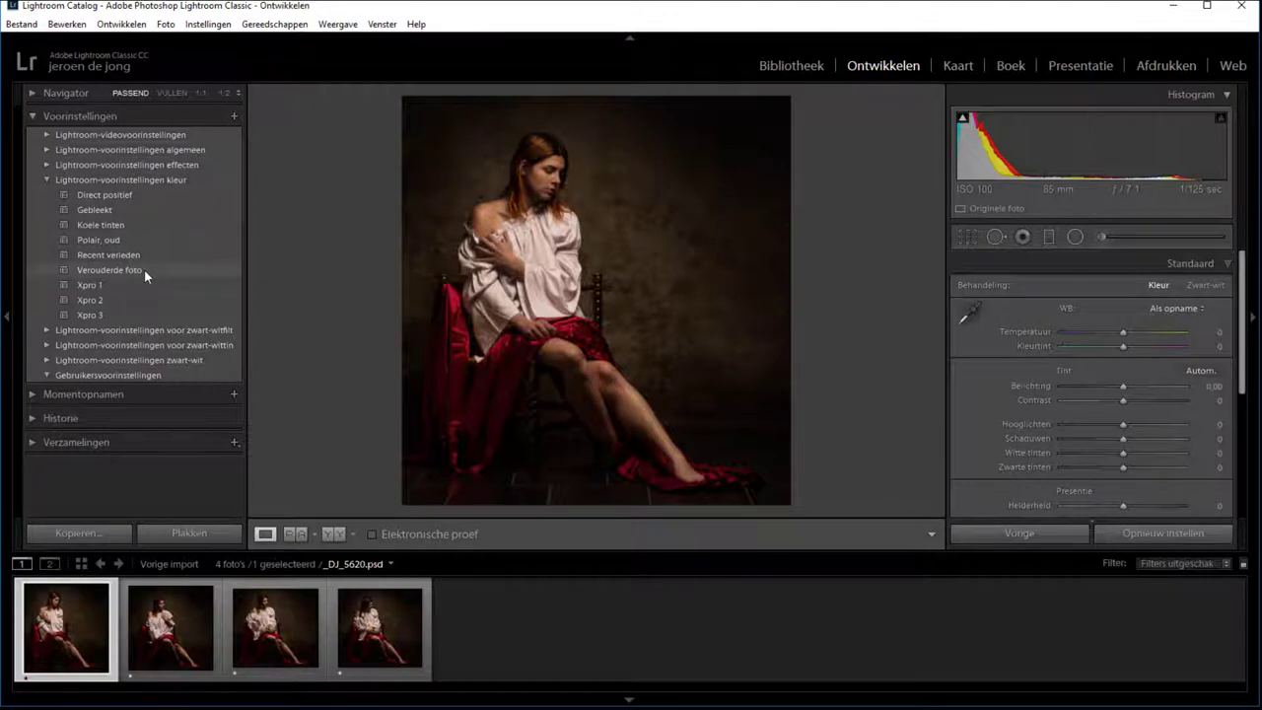
click(128, 195)
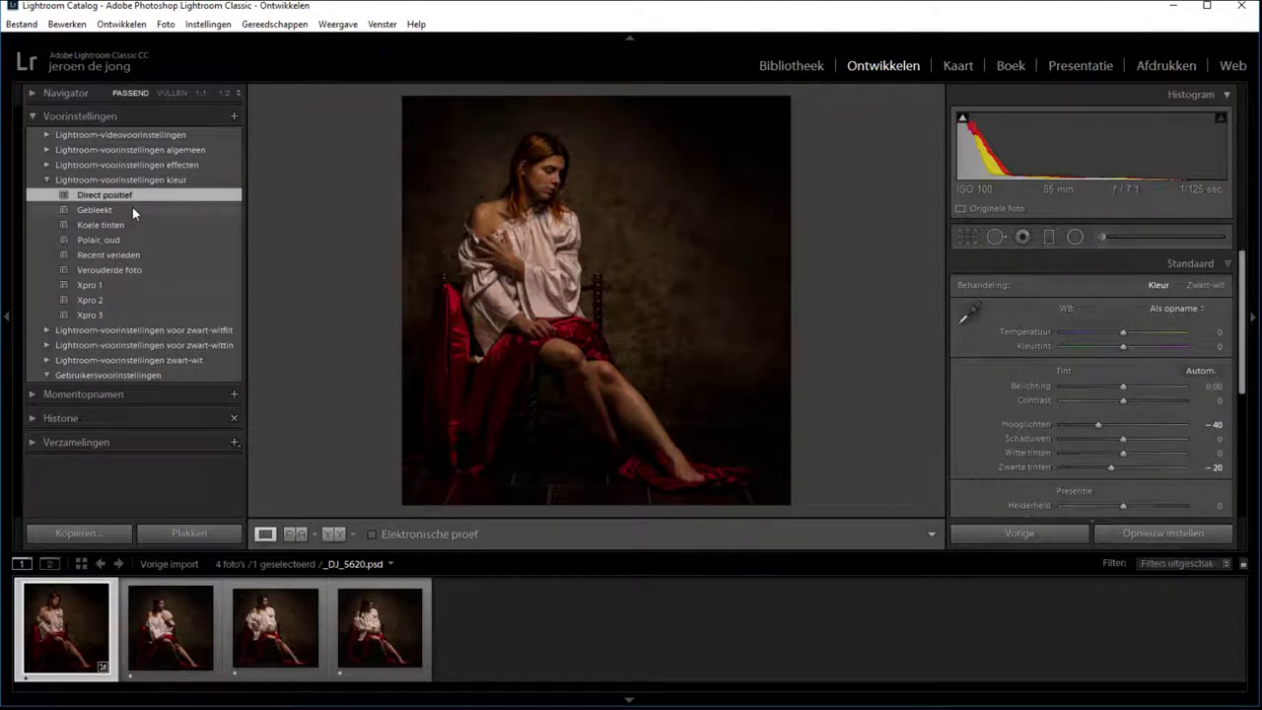
click(132, 210)
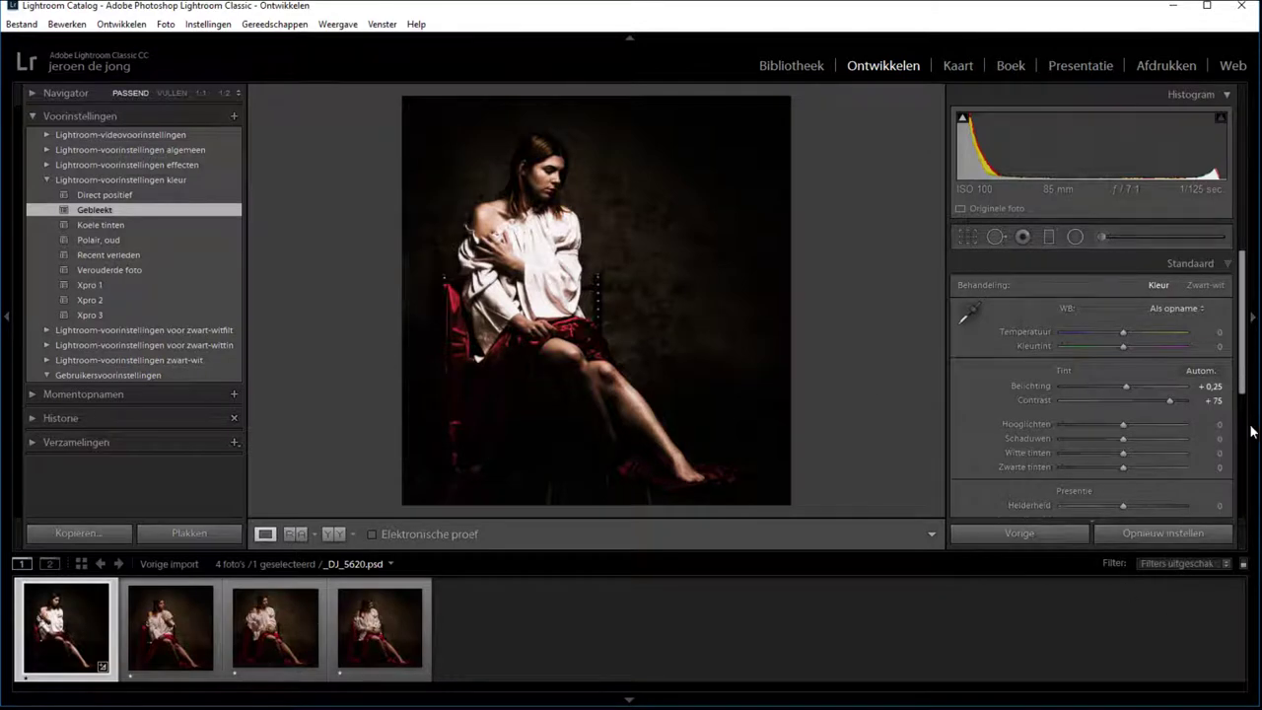
drag(1248, 387, 1244, 478)
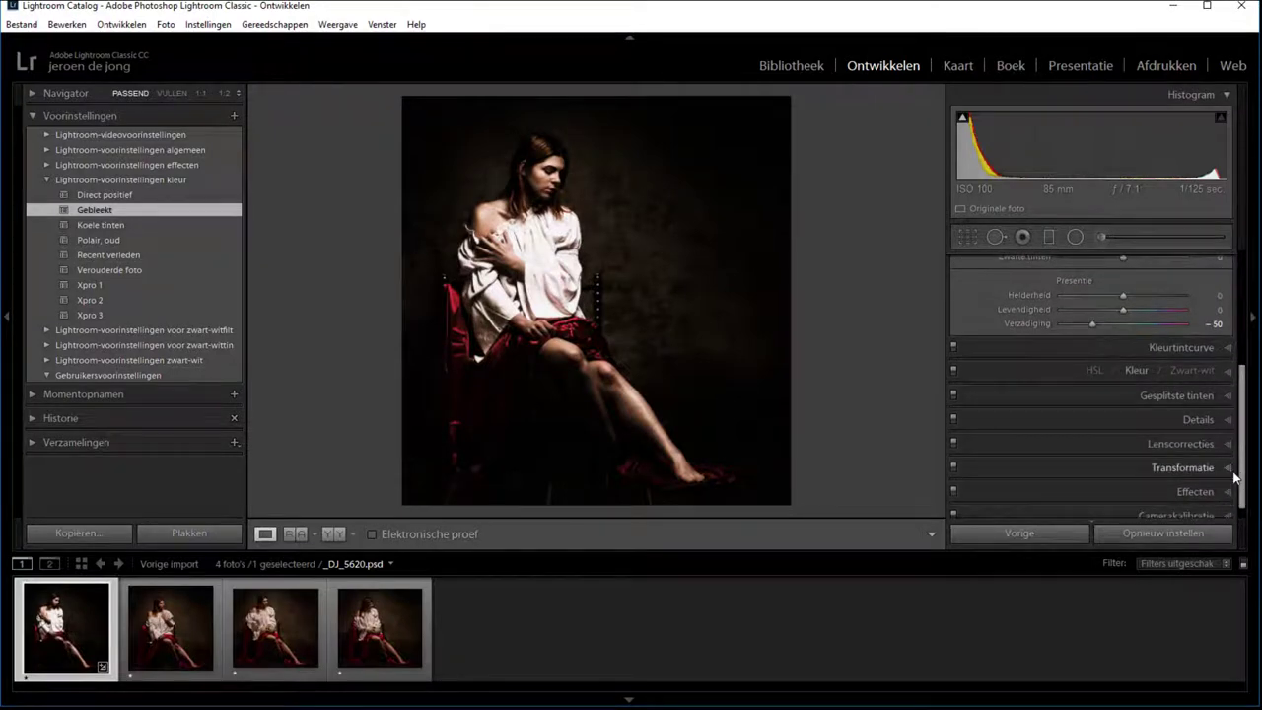
click(104, 301)
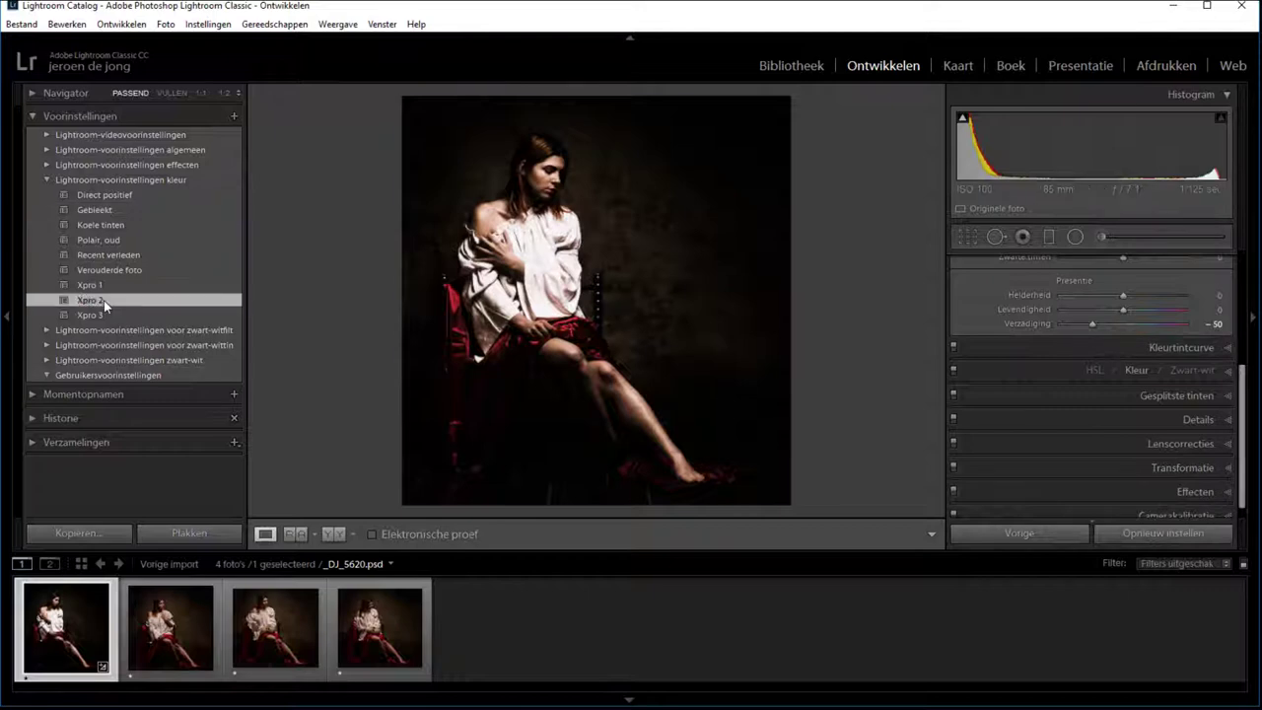
click(112, 284)
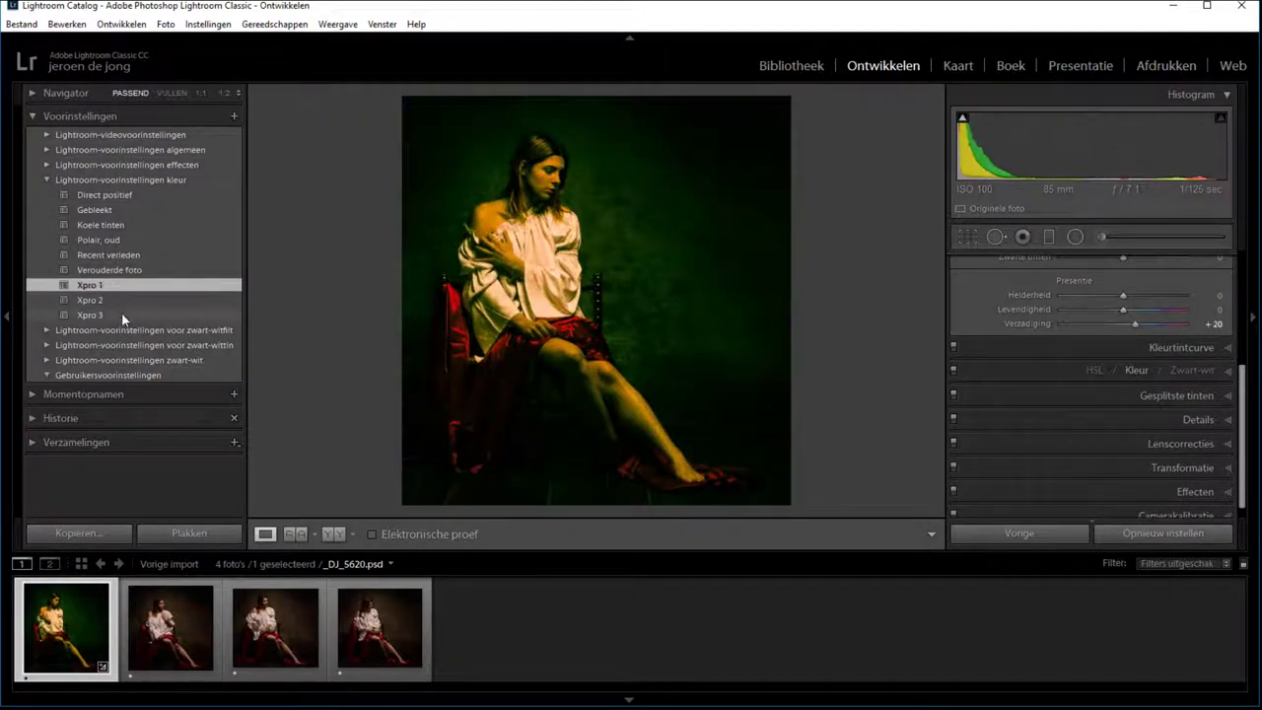
click(109, 316)
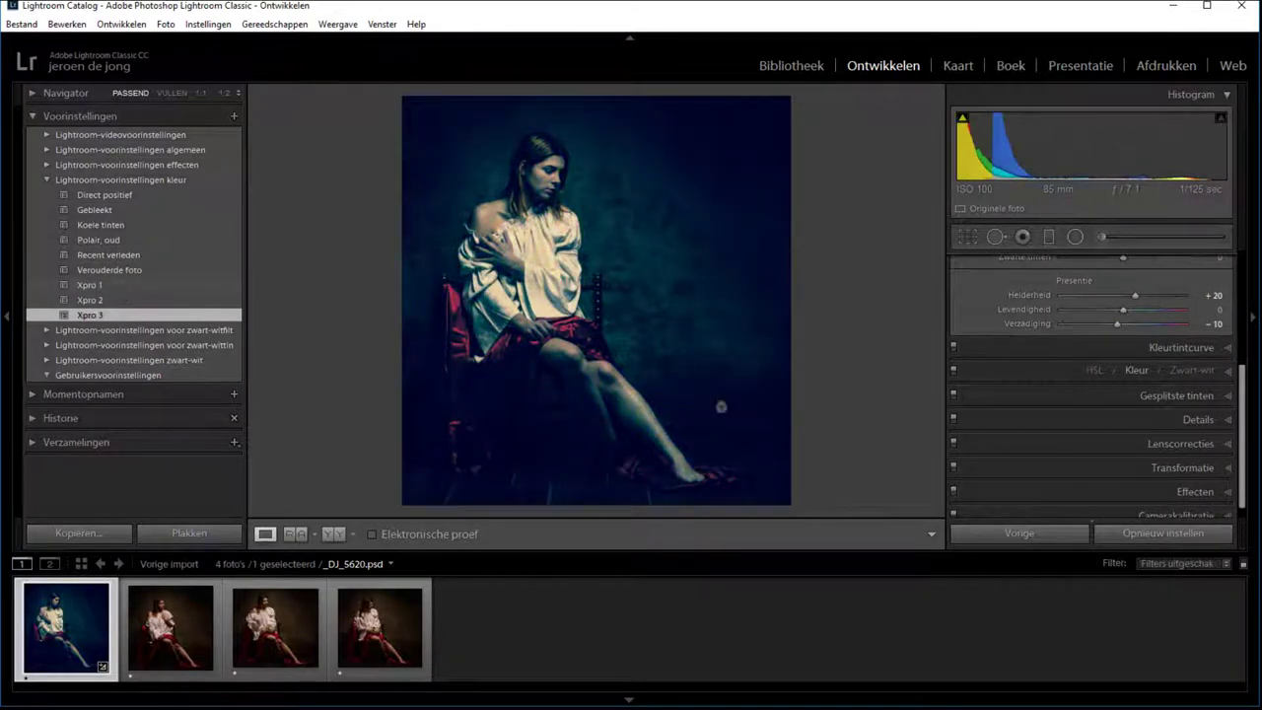
mouse_move(1243, 441)
mouse_down()
mouse_move(1244, 322)
mouse_move(1243, 371)
mouse_up()
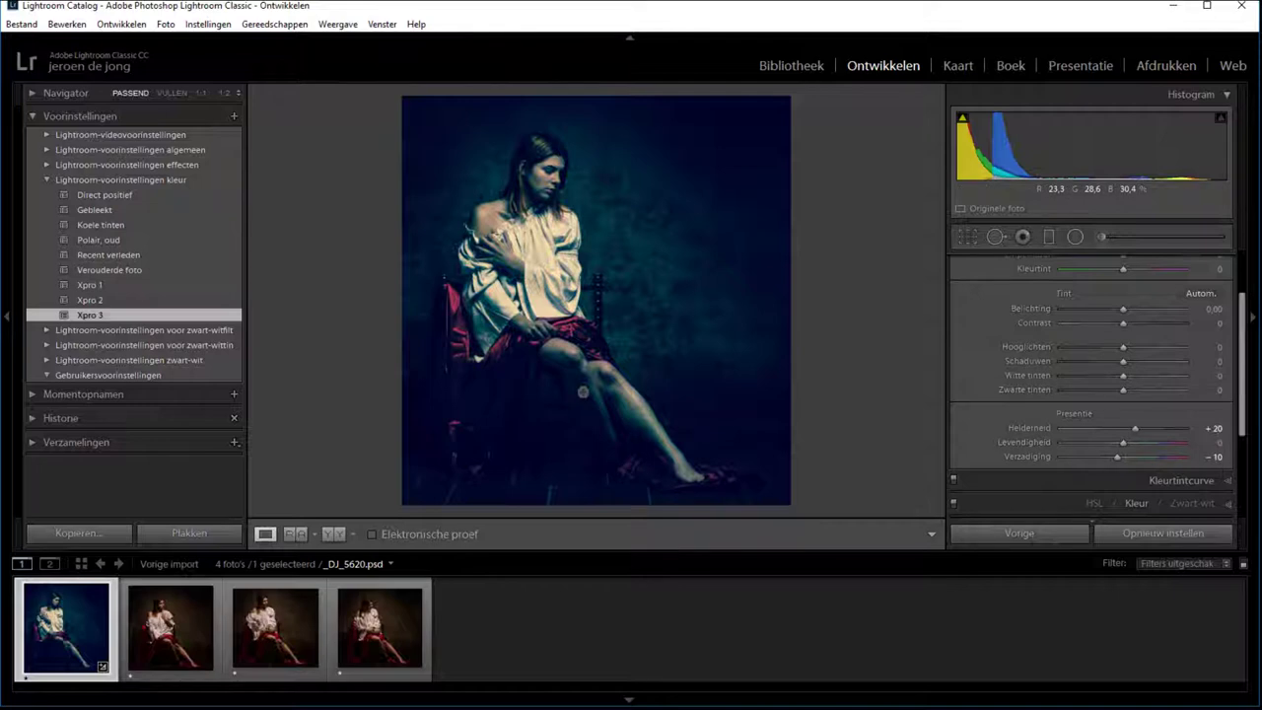
- Preview the Gedeelde tint 2, Crèmetint and Antiek licht toning presets, then reset the photo
click(46, 181)
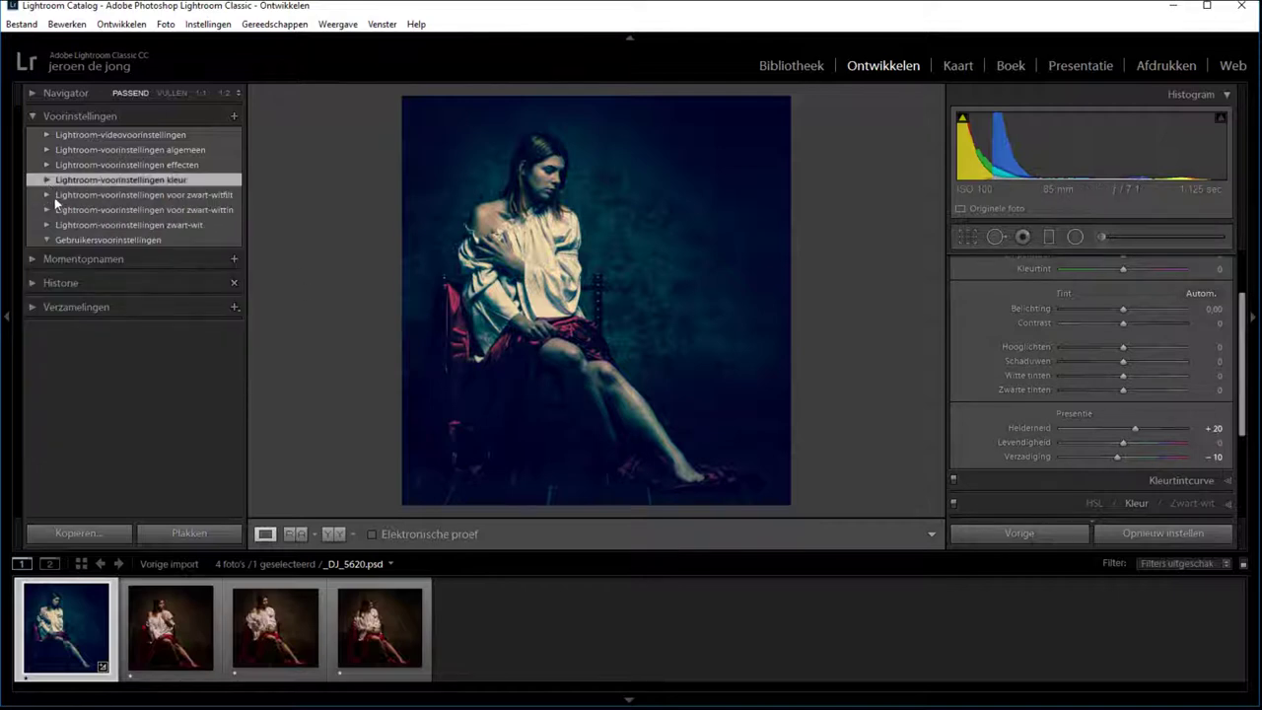
click(46, 210)
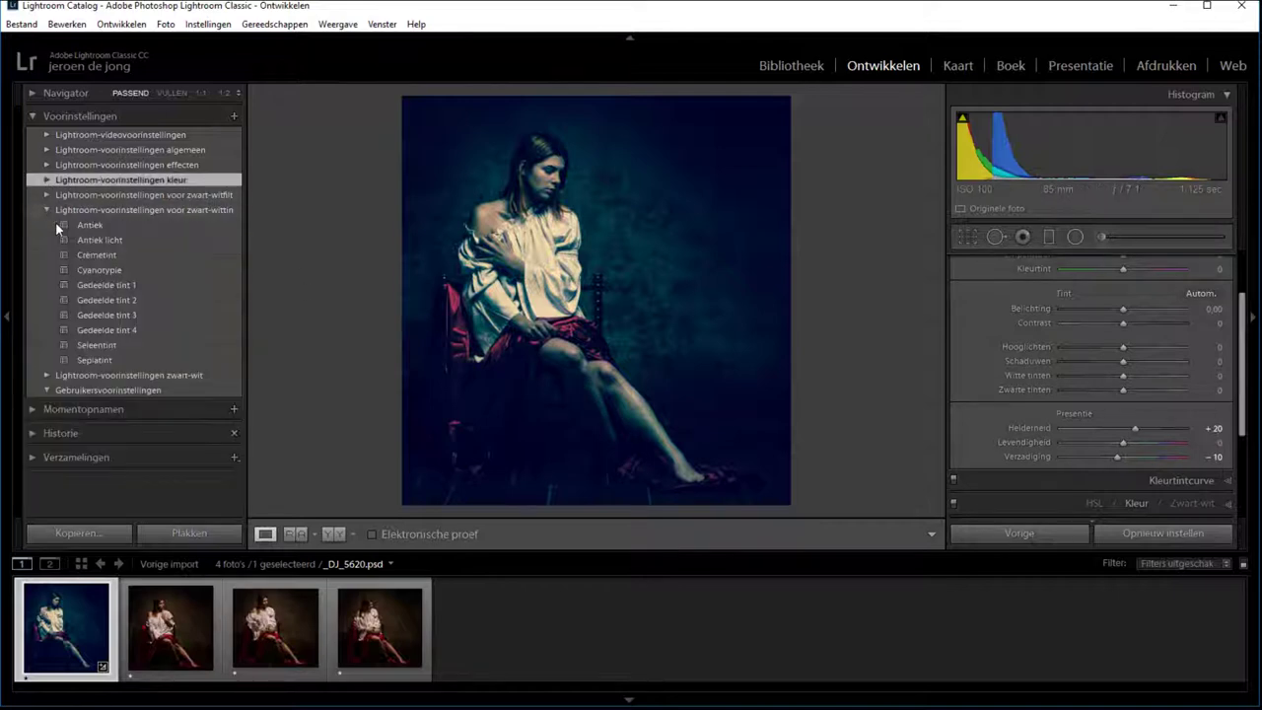
click(105, 301)
click(108, 254)
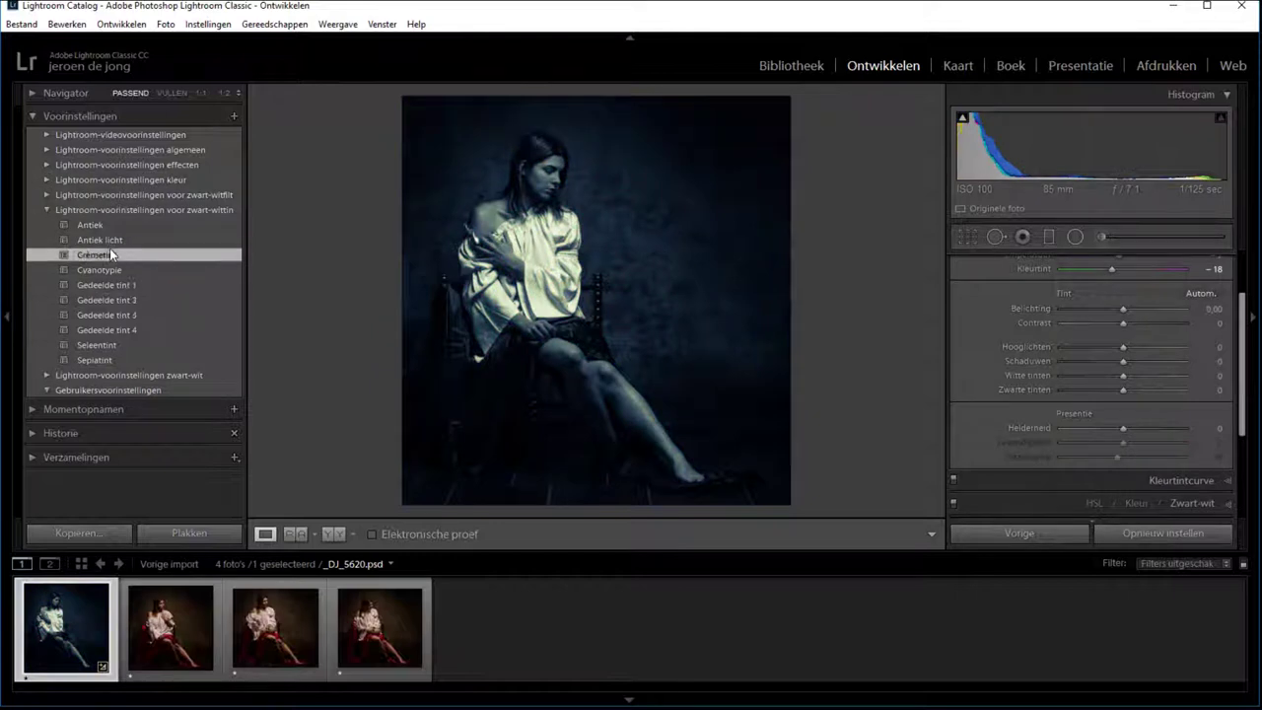
click(119, 241)
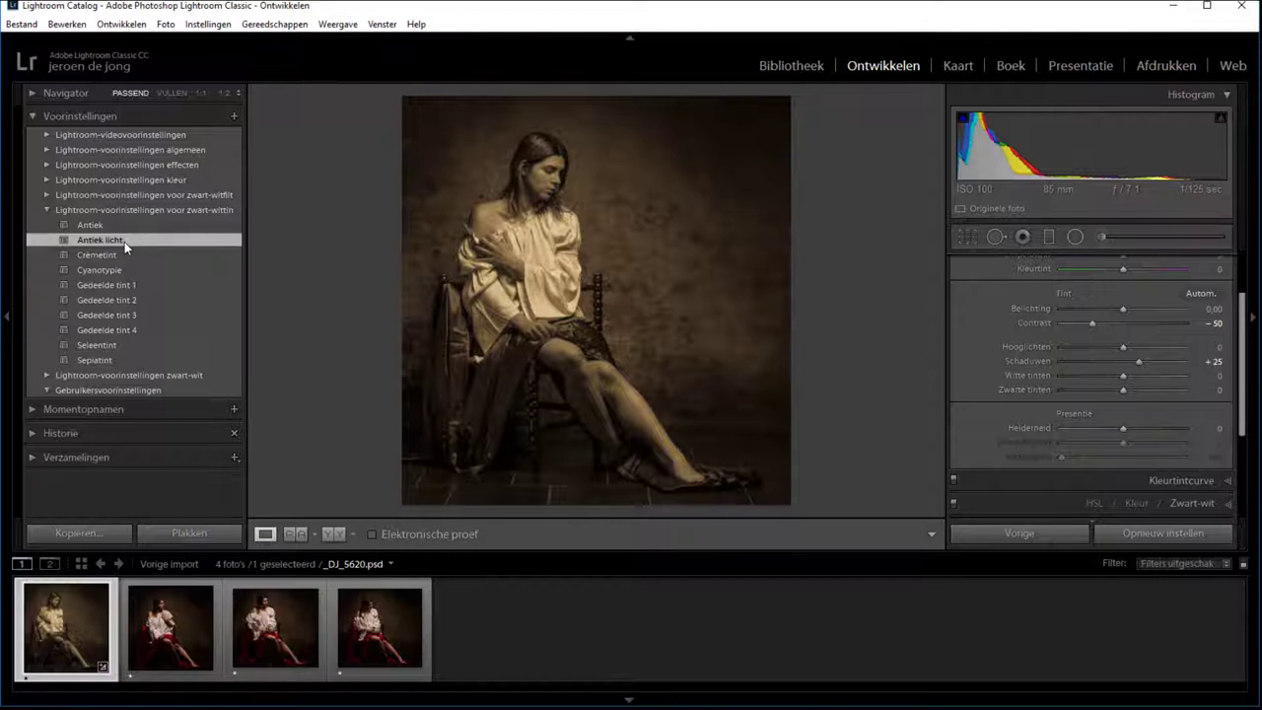
click(45, 211)
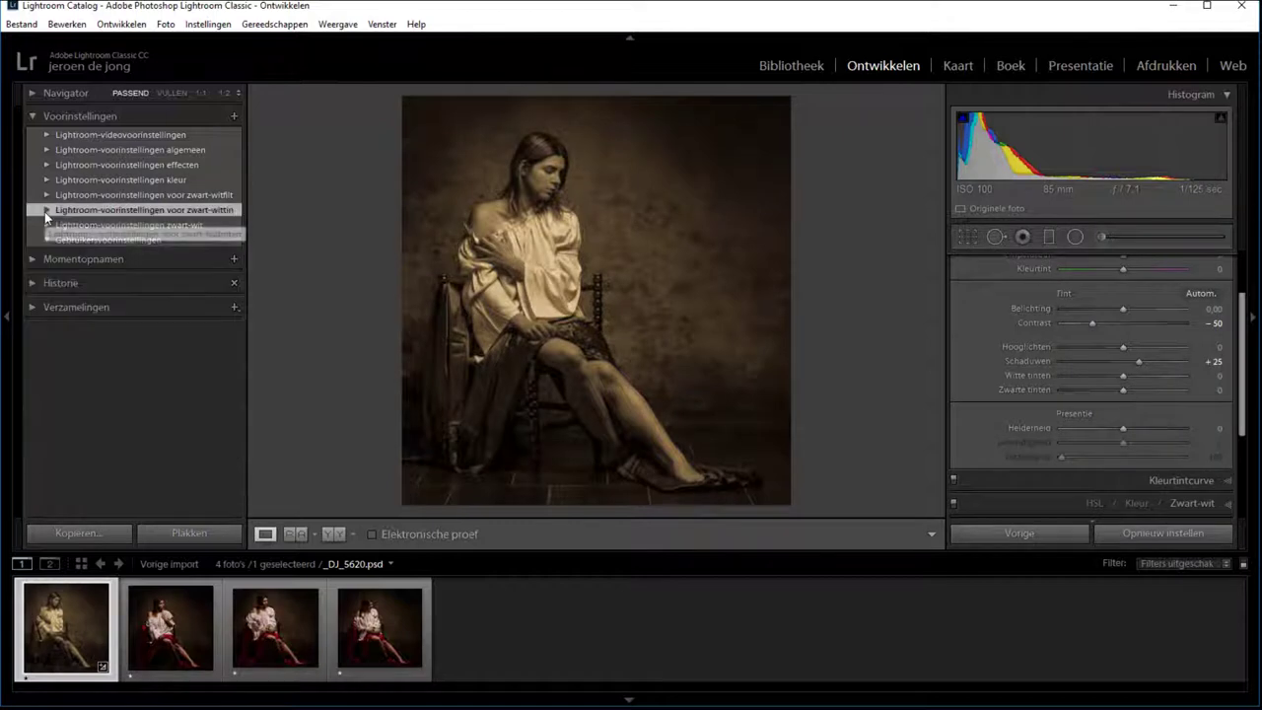
click(1151, 532)
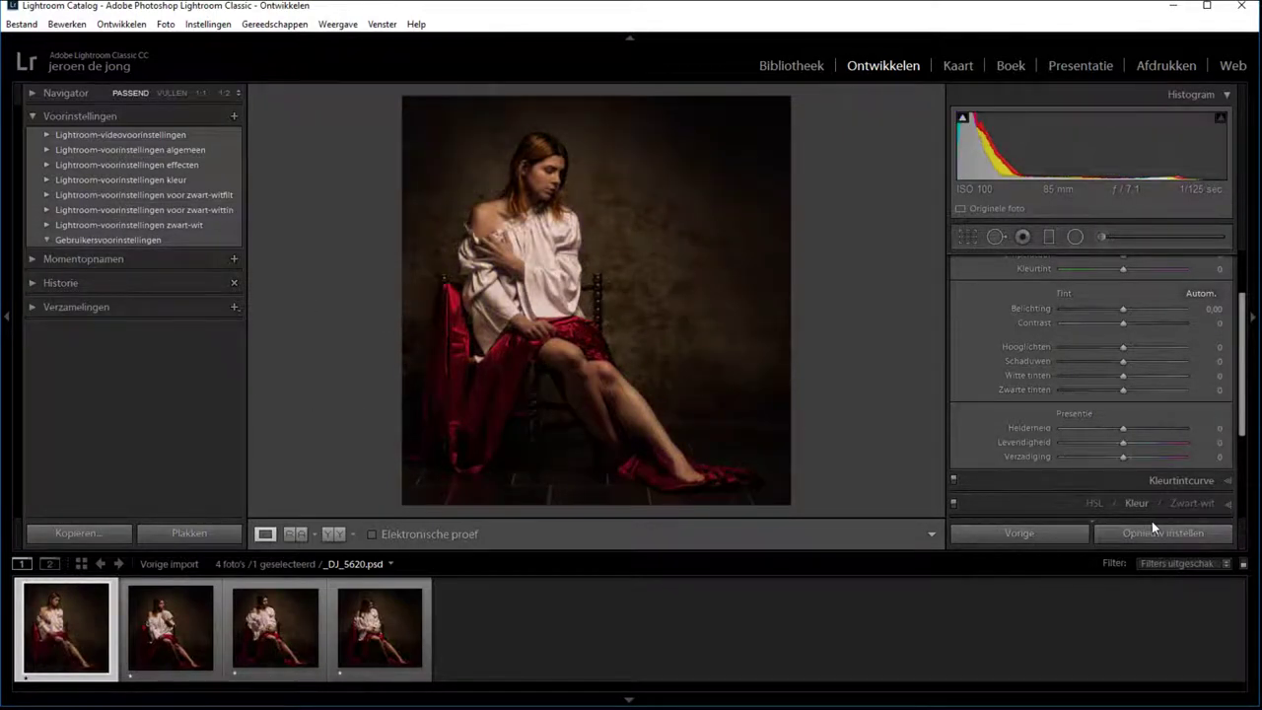
- Brighten exposure, lift shadows, and adjust HSL: red saturation +21, luminance +60, orange −15/−4
mouse_move(1123, 312)
mouse_down()
mouse_move(1136, 322)
mouse_move(1097, 376)
mouse_move(1132, 389)
mouse_move(1133, 361)
mouse_up()
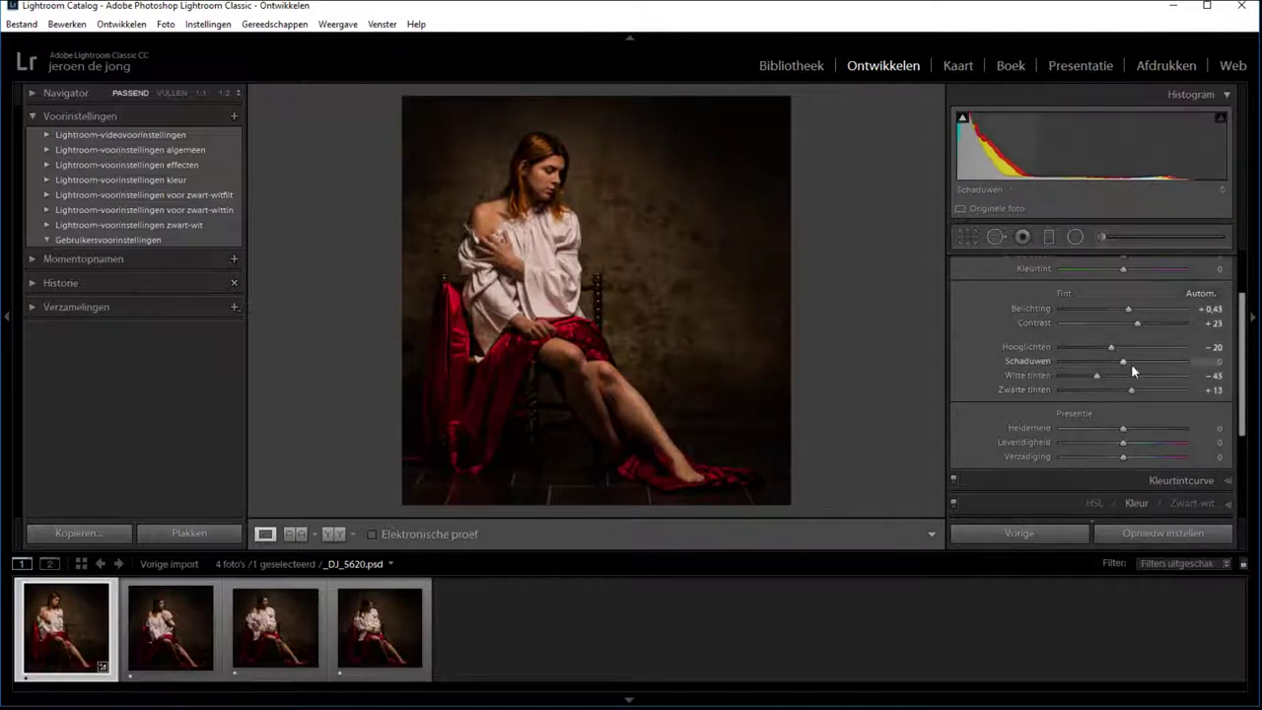
drag(1123, 427, 1097, 457)
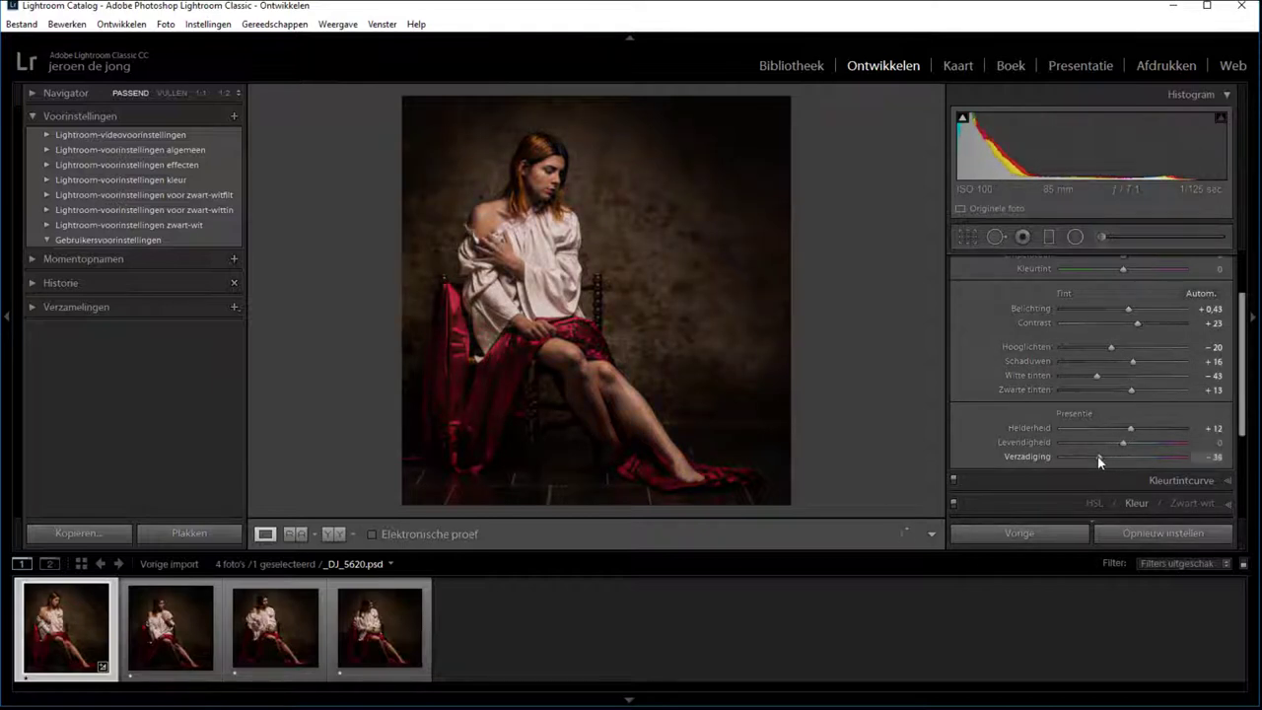
scroll(1099, 459, down, 1)
click(1137, 461)
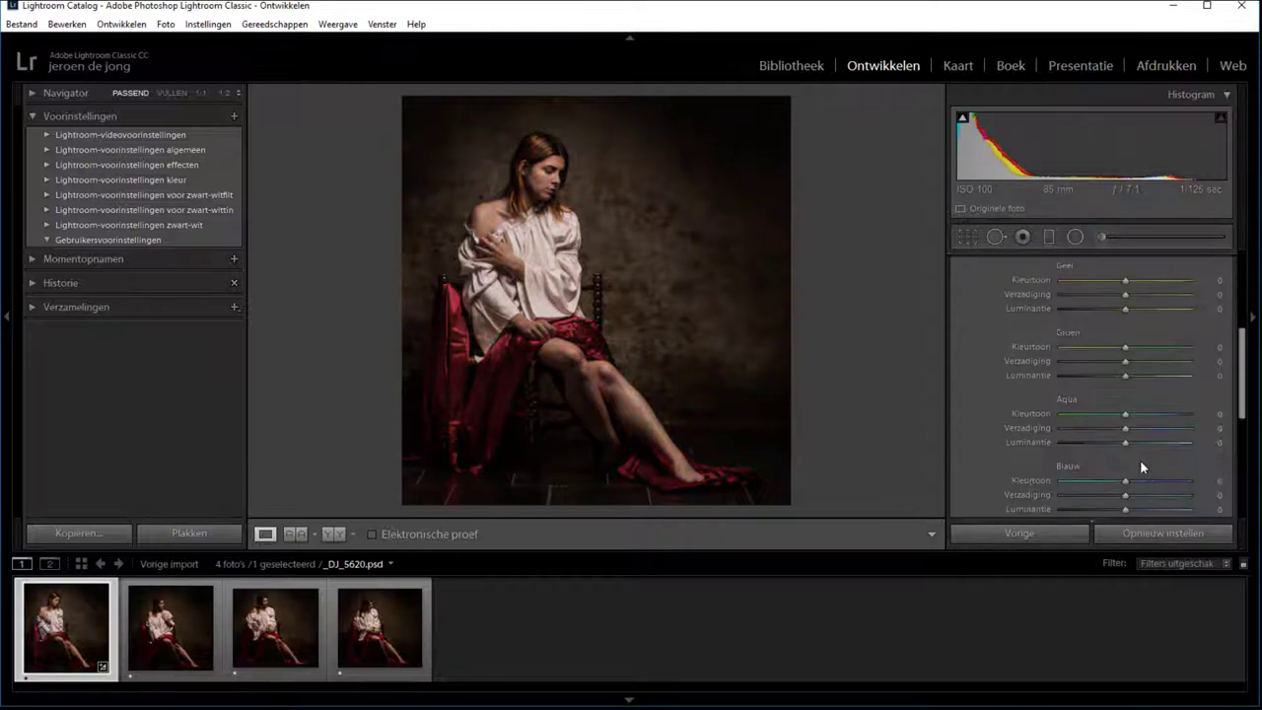
mouse_move(1125, 292)
mouse_down()
mouse_move(1087, 296)
mouse_move(1162, 295)
mouse_move(1141, 279)
mouse_up()
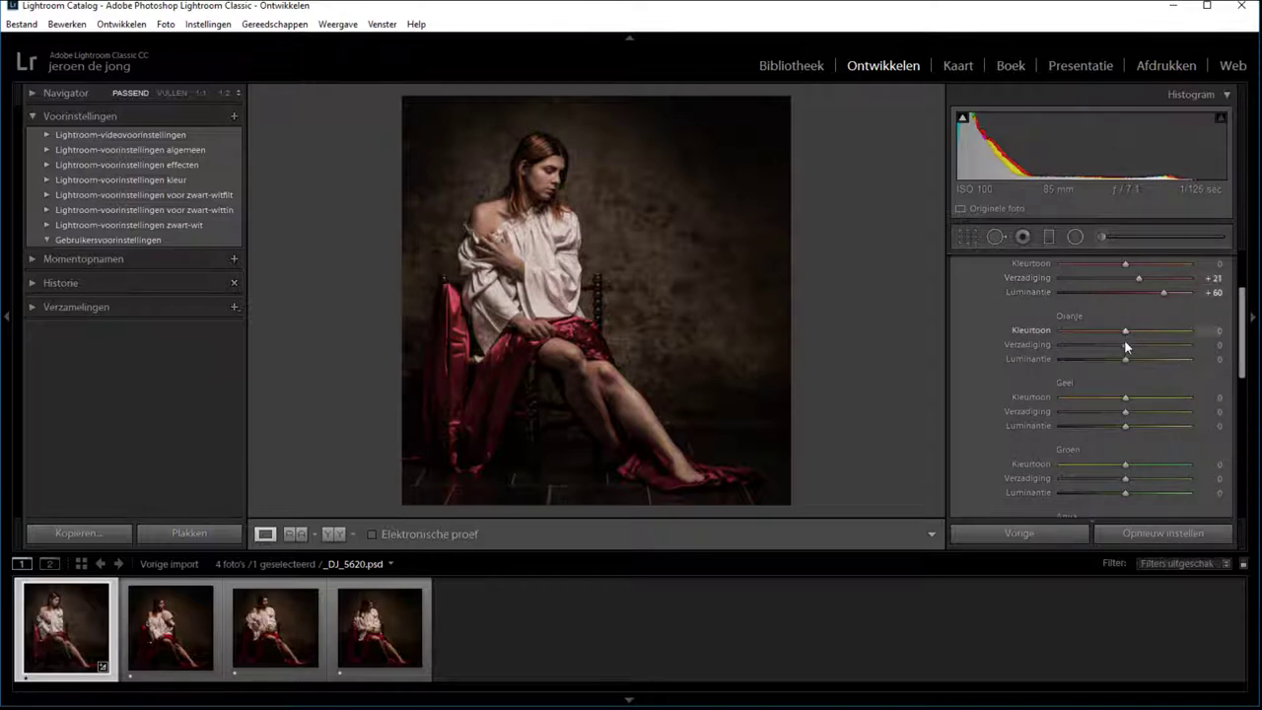
drag(1125, 344, 1123, 358)
scroll(1153, 414, up, 3)
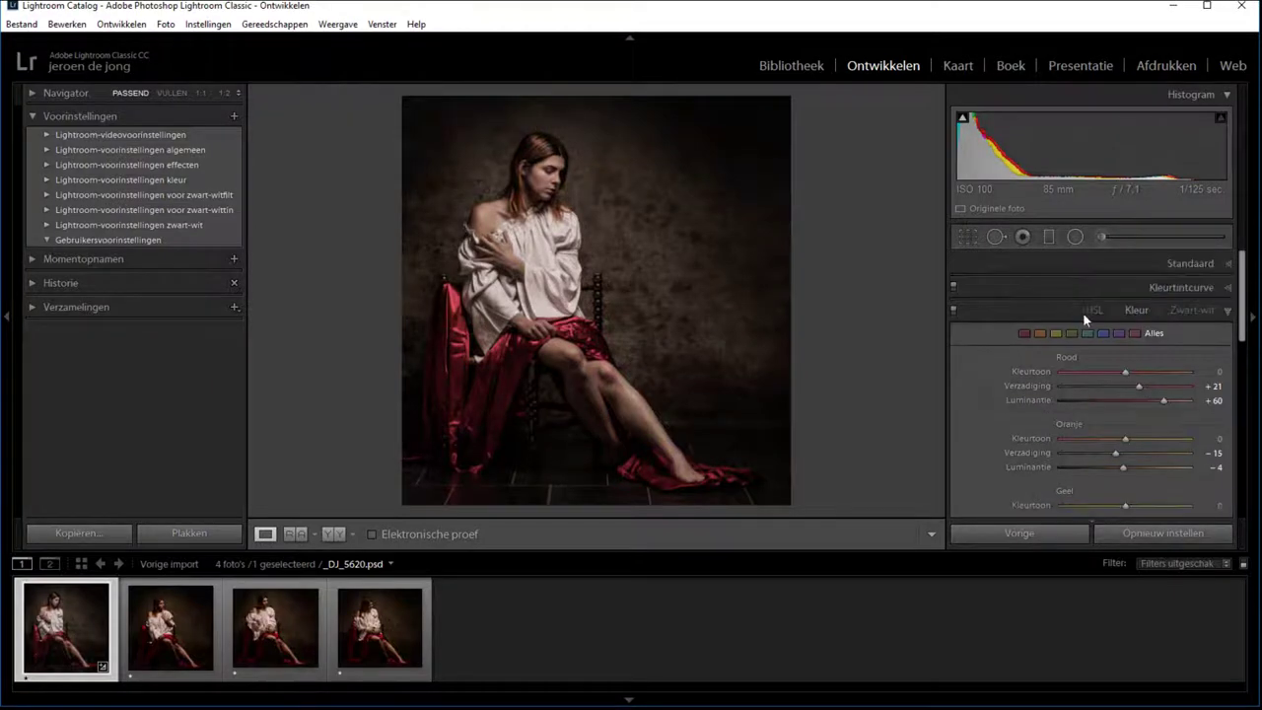
click(1229, 318)
- Give the post-crop vignette roundness −38 and feather 88, then collapse the Effects panel
click(1229, 359)
click(1229, 358)
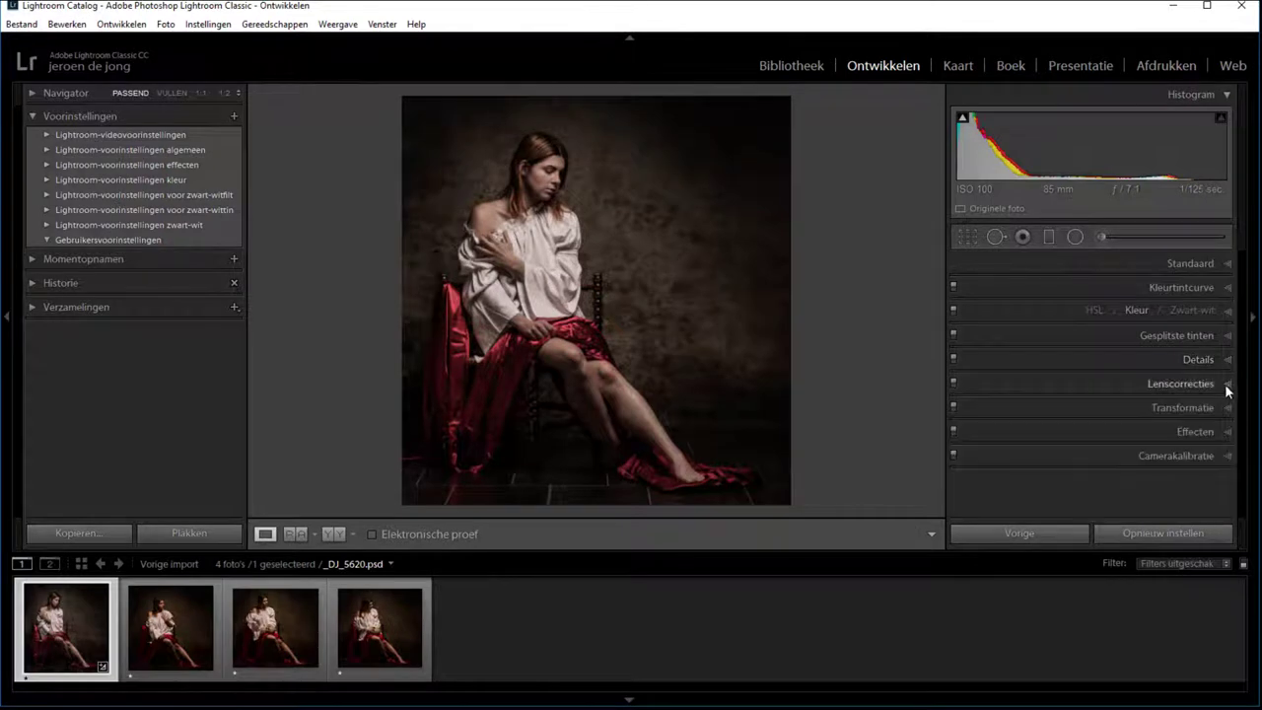
click(1227, 431)
scroll(1114, 414, down, 2)
mouse_move(1123, 430)
mouse_down()
mouse_move(1099, 445)
mouse_move(1169, 459)
mouse_up()
drag(1062, 473, 1164, 474)
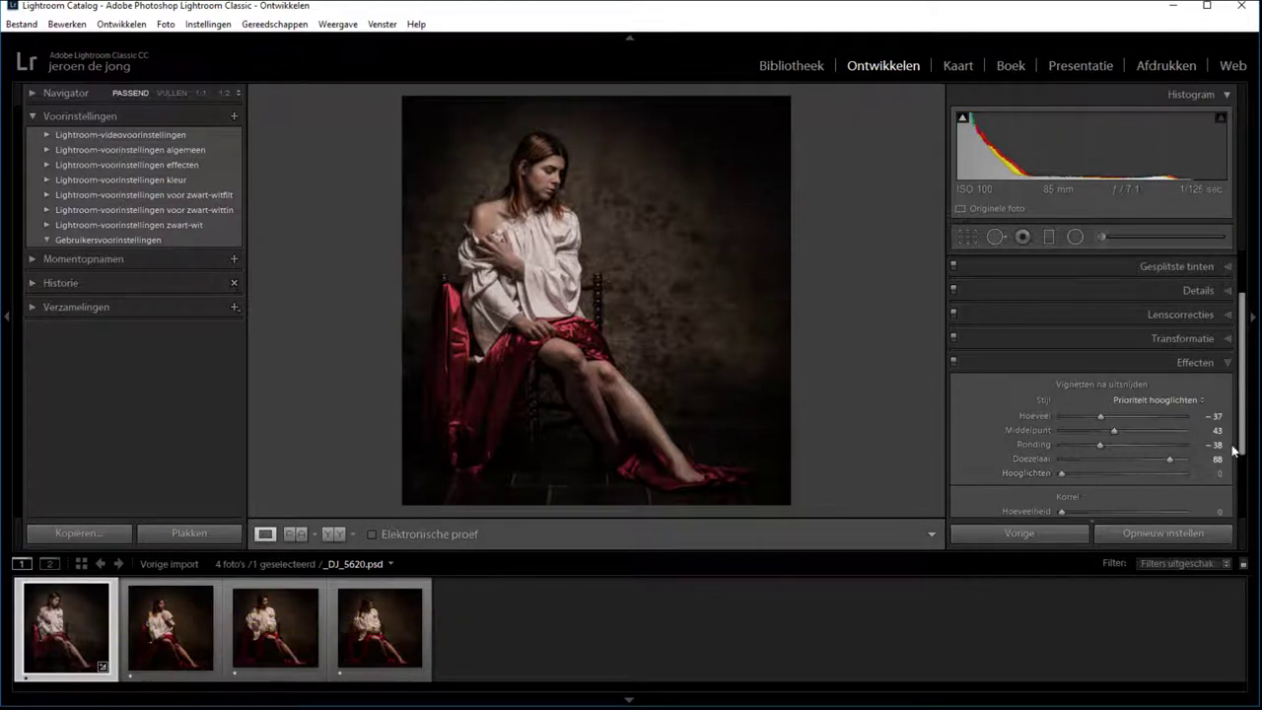
click(1227, 362)
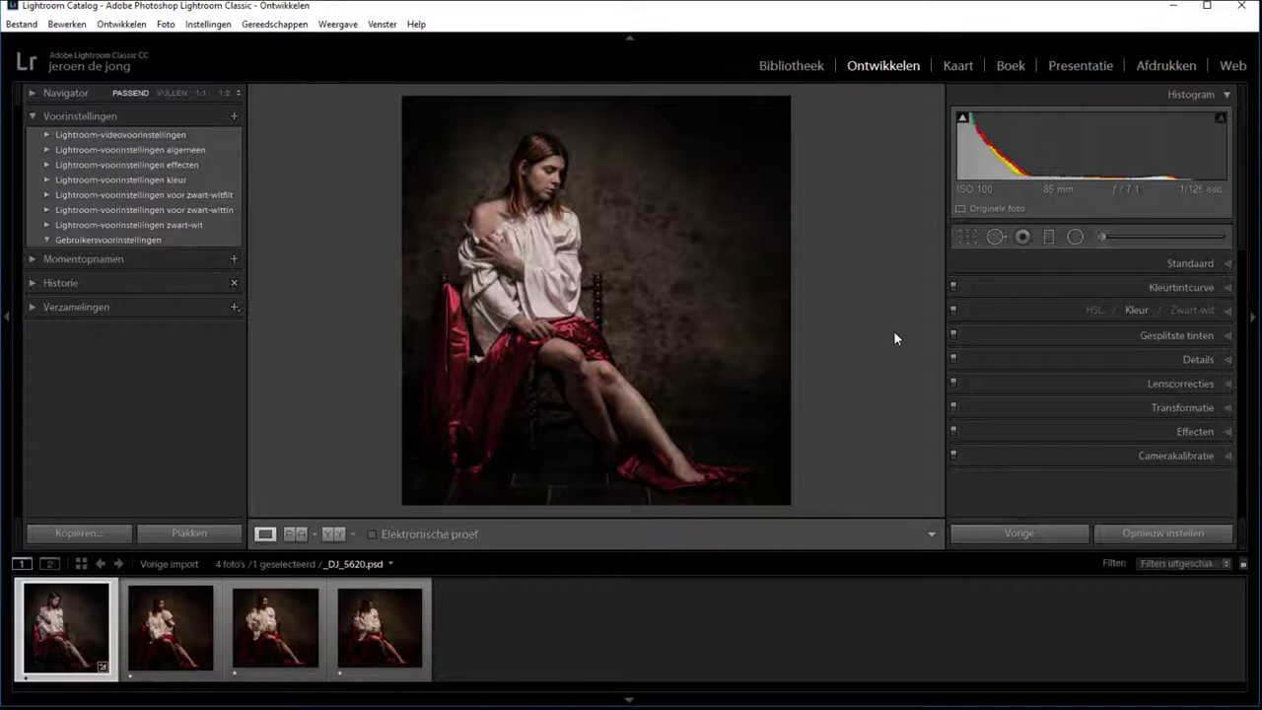
- Compare with the original, then save all current settings as the develop preset 'Stduifoto'
key(backslash)
key(backslash)
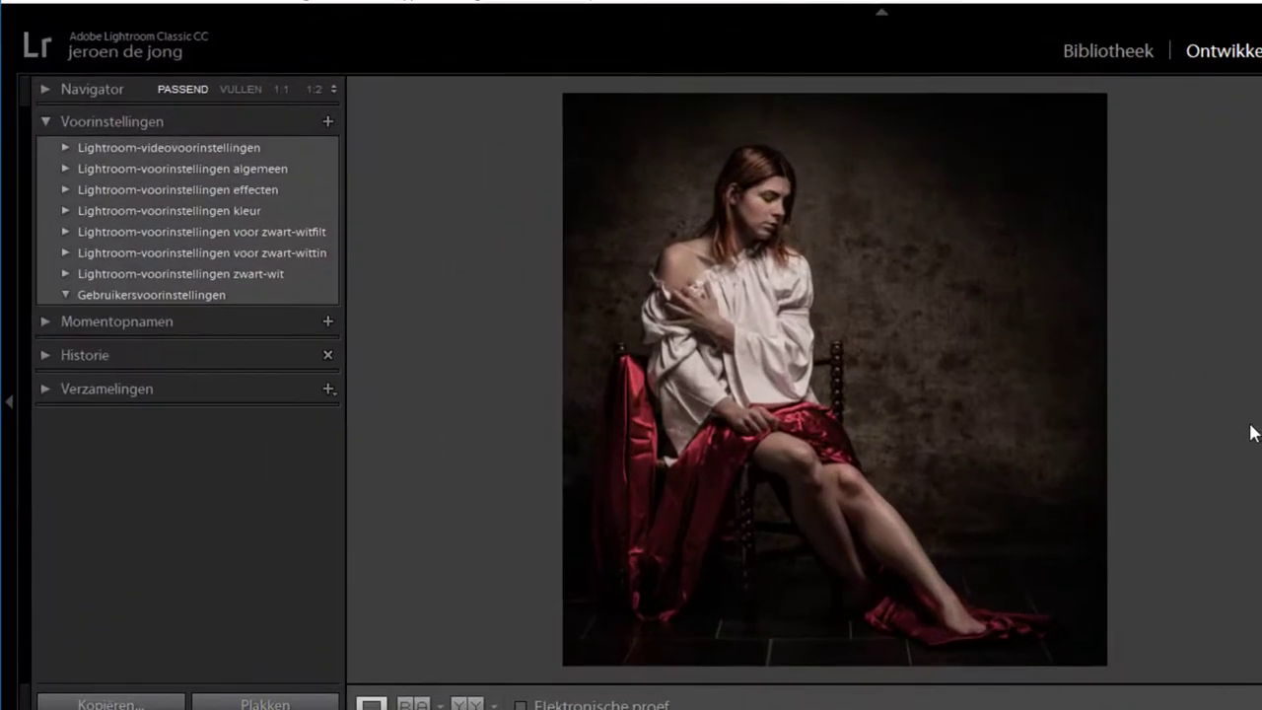
click(328, 123)
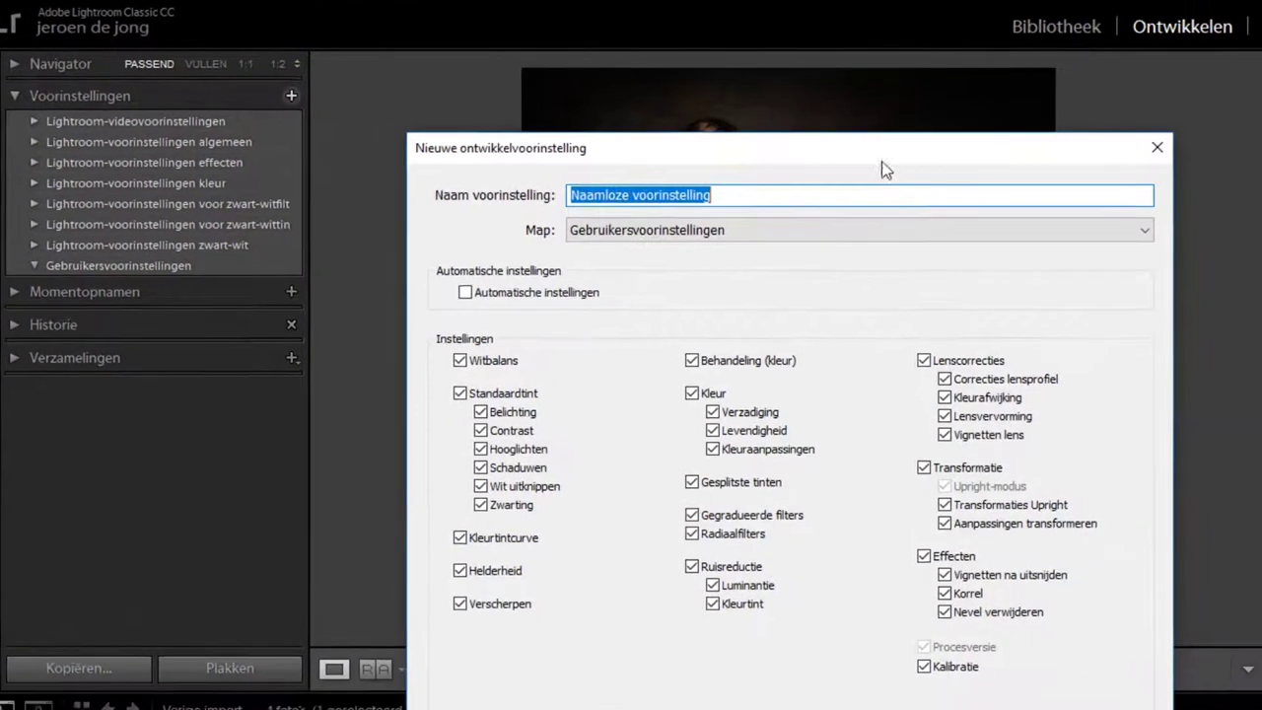
text(St)
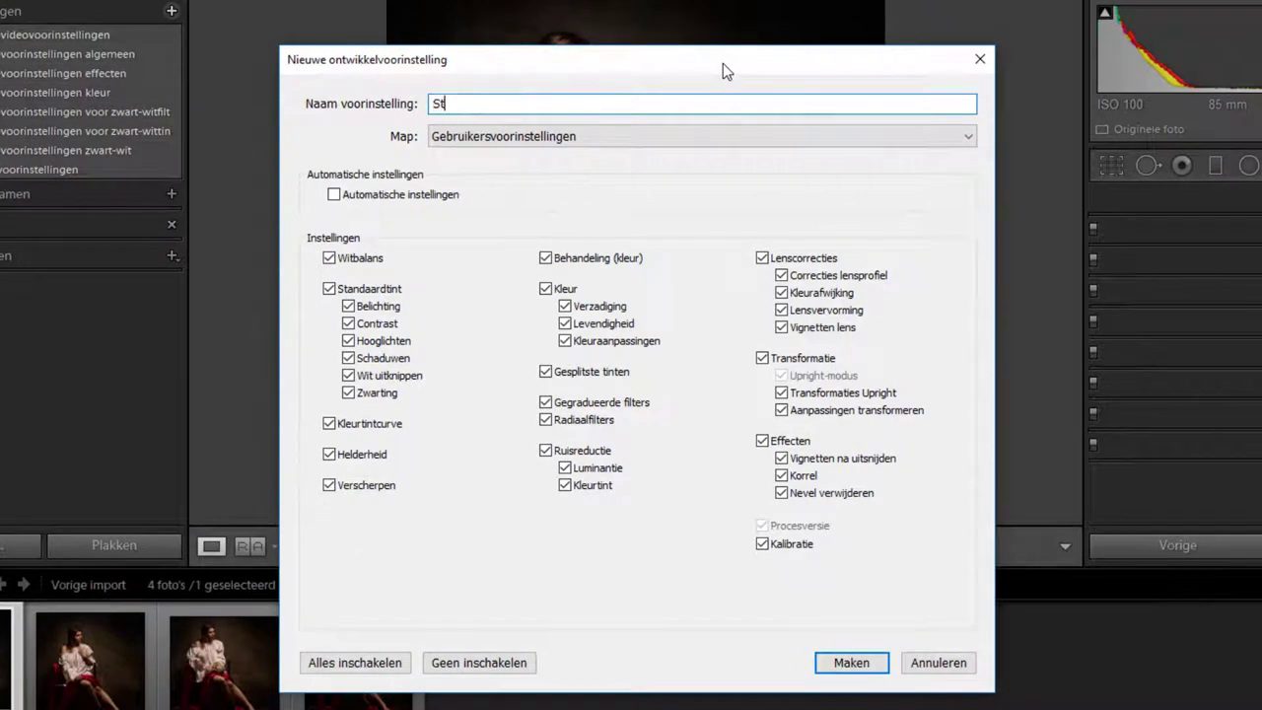
text(duifoto)
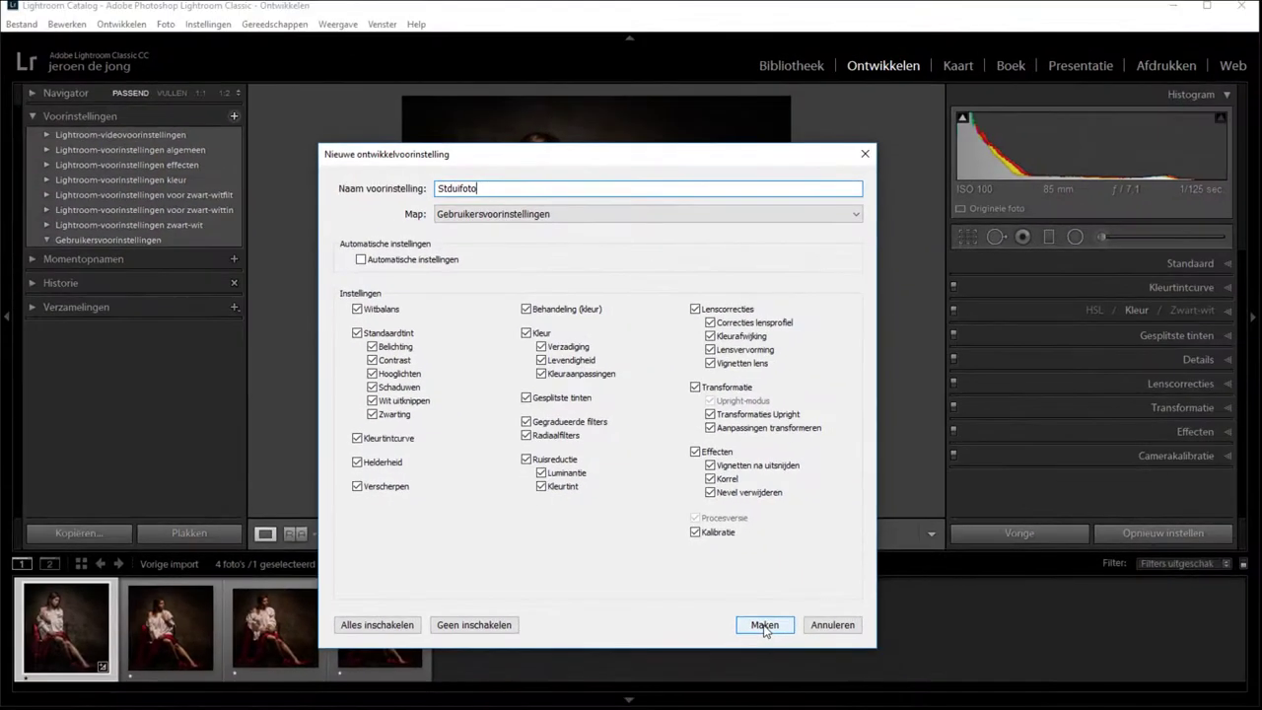
click(765, 625)
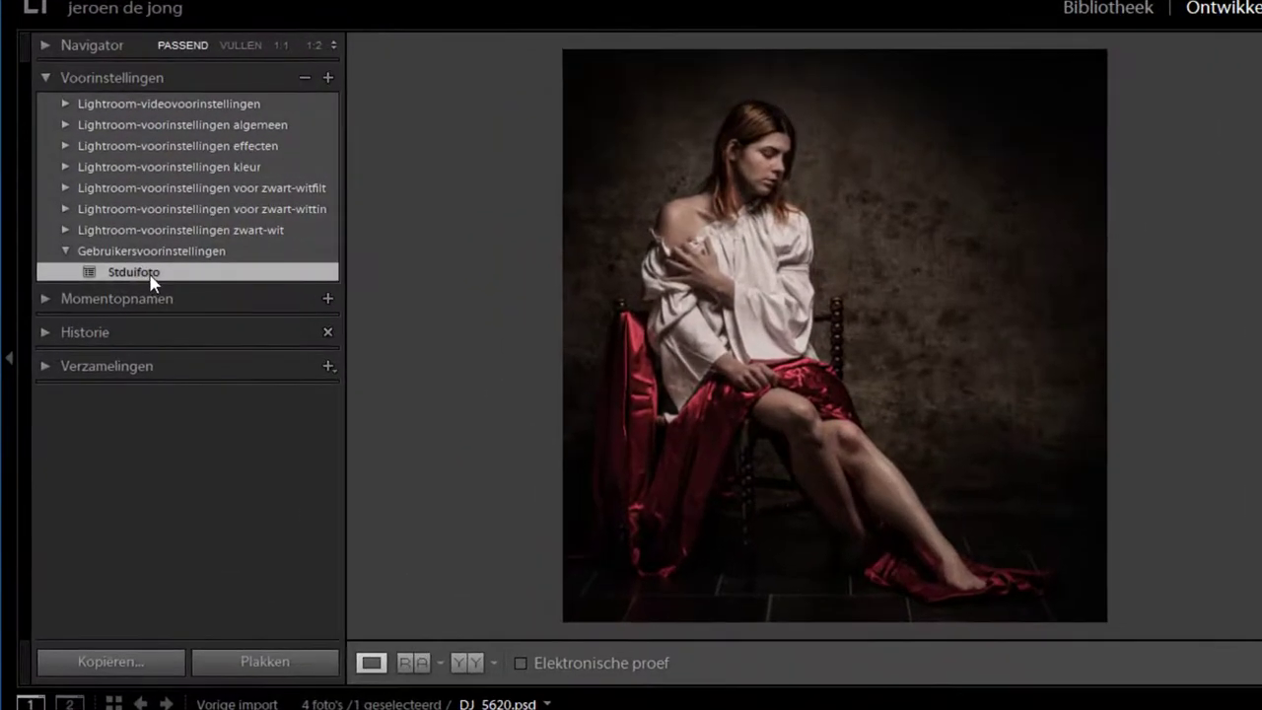
- Rename the preset 'Stduifoto' to 'Studiofoto'
right_click(153, 275)
click(226, 347)
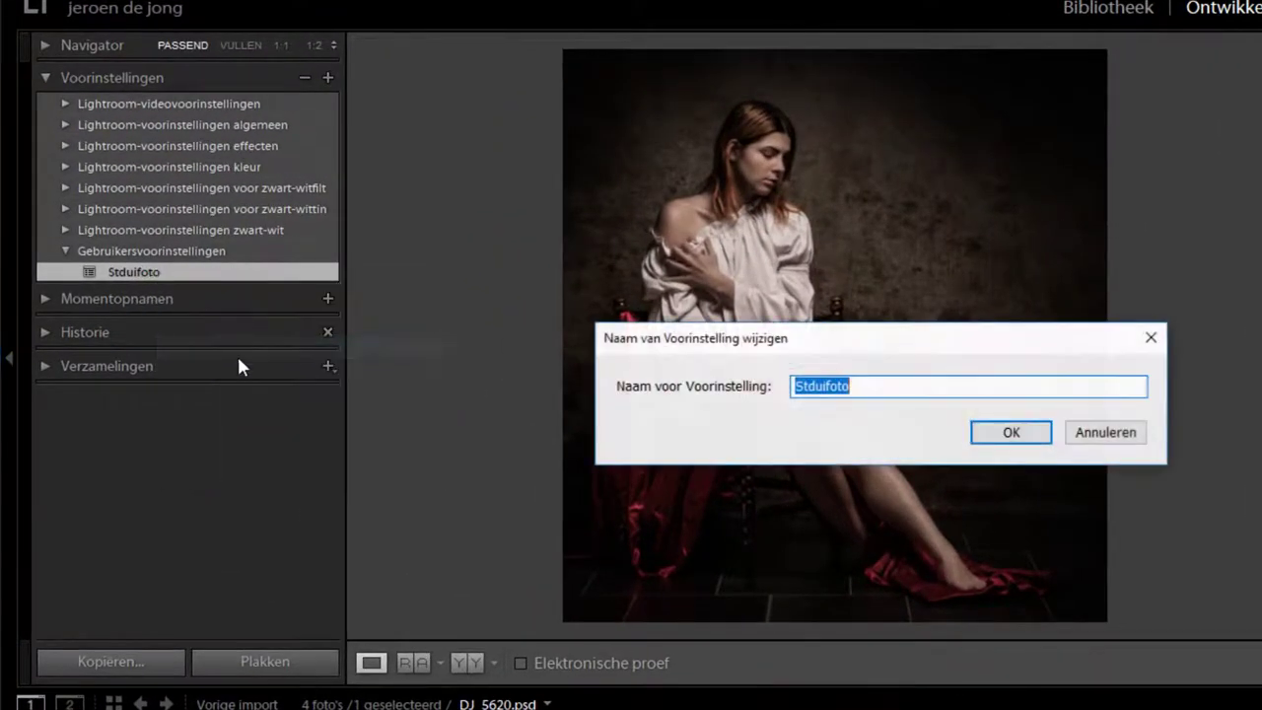
text(Stud)
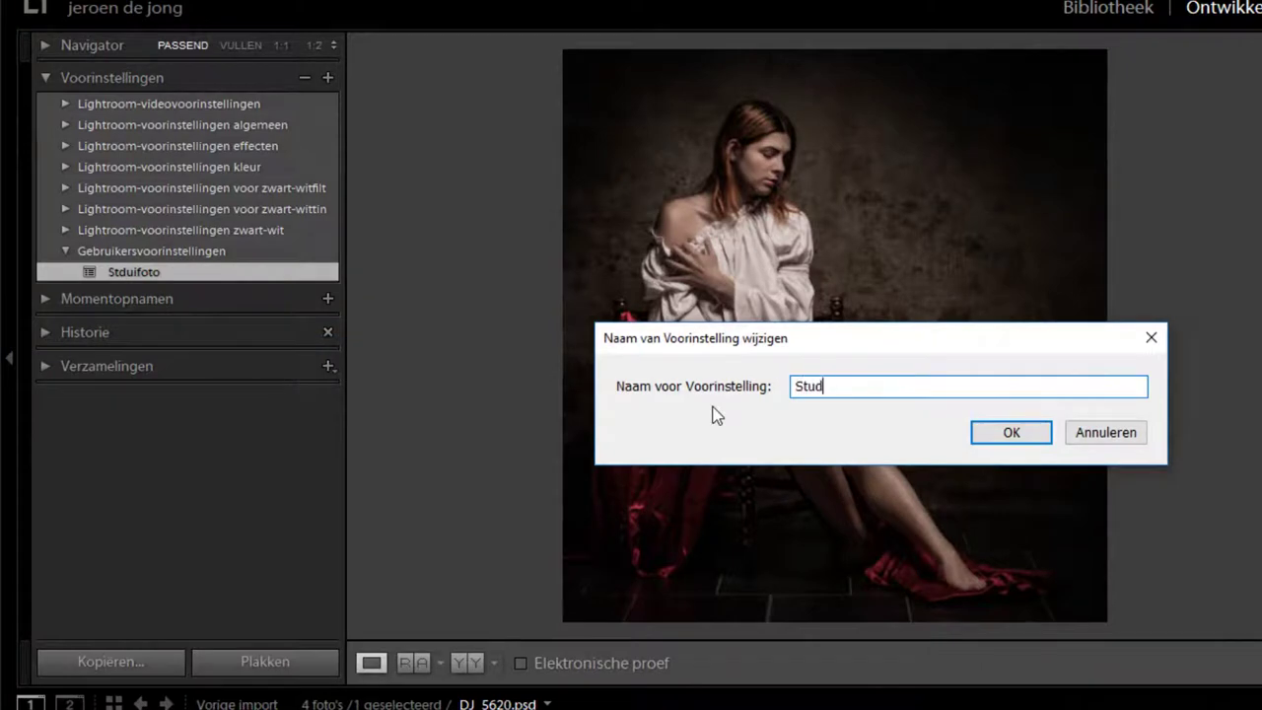
text(iofoto)
click(1028, 414)
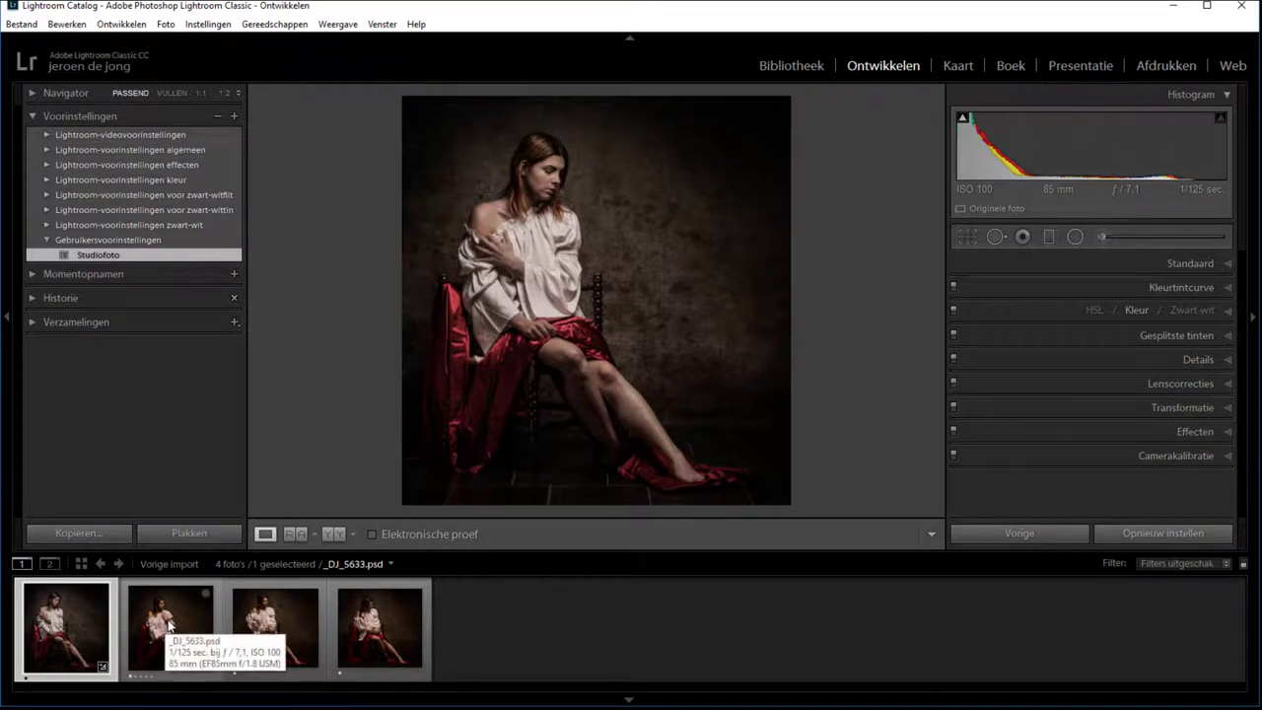
- Apply the Studiofoto preset to the fourth portrait with the skull and return to the Library
click(396, 620)
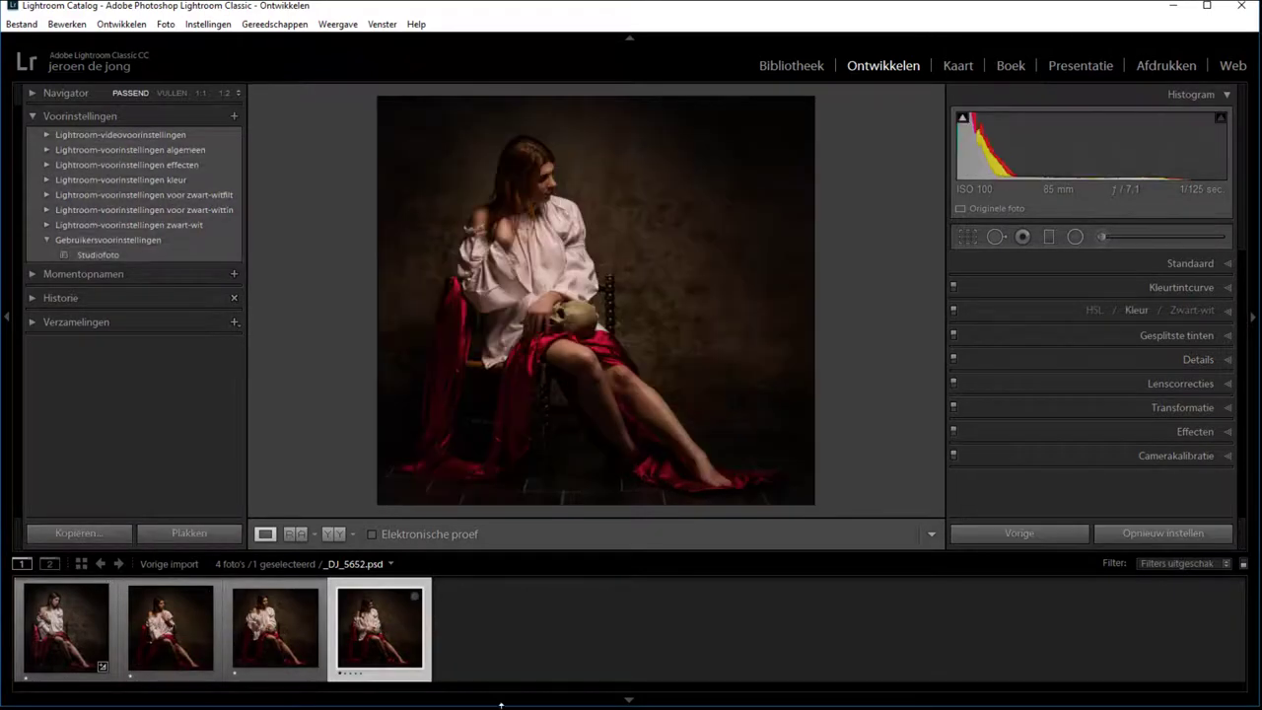
click(98, 255)
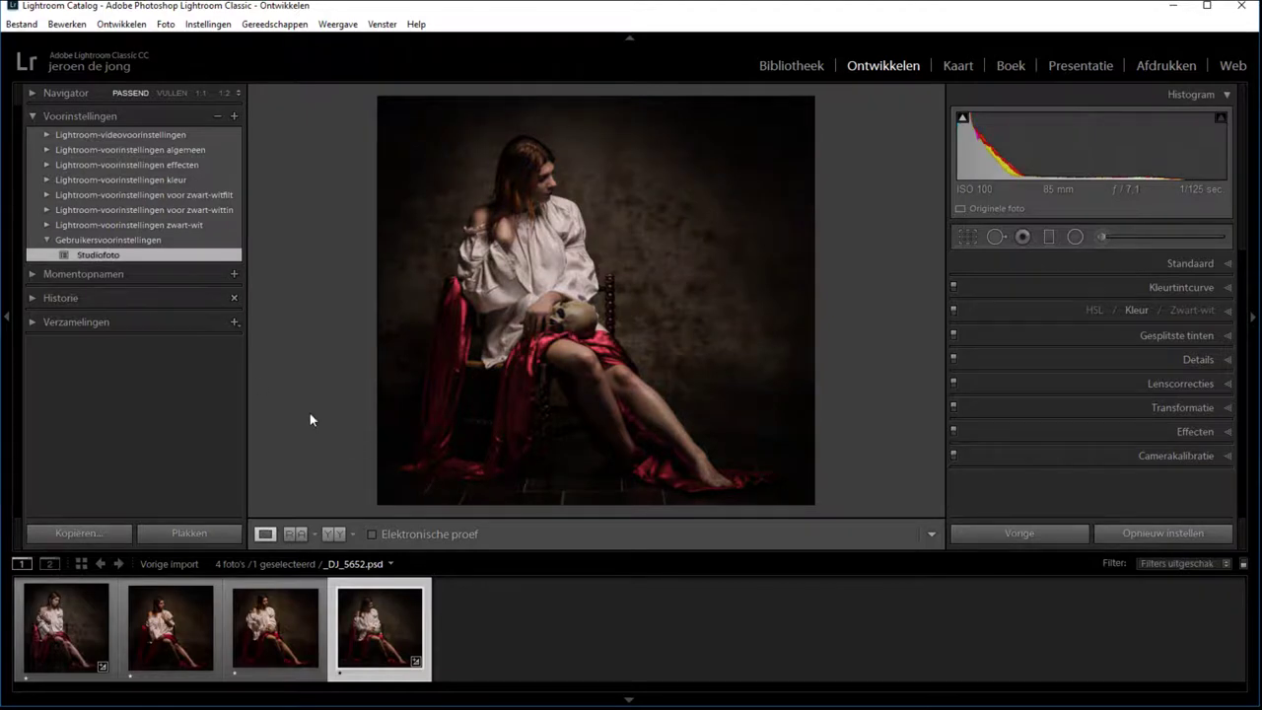
click(790, 67)
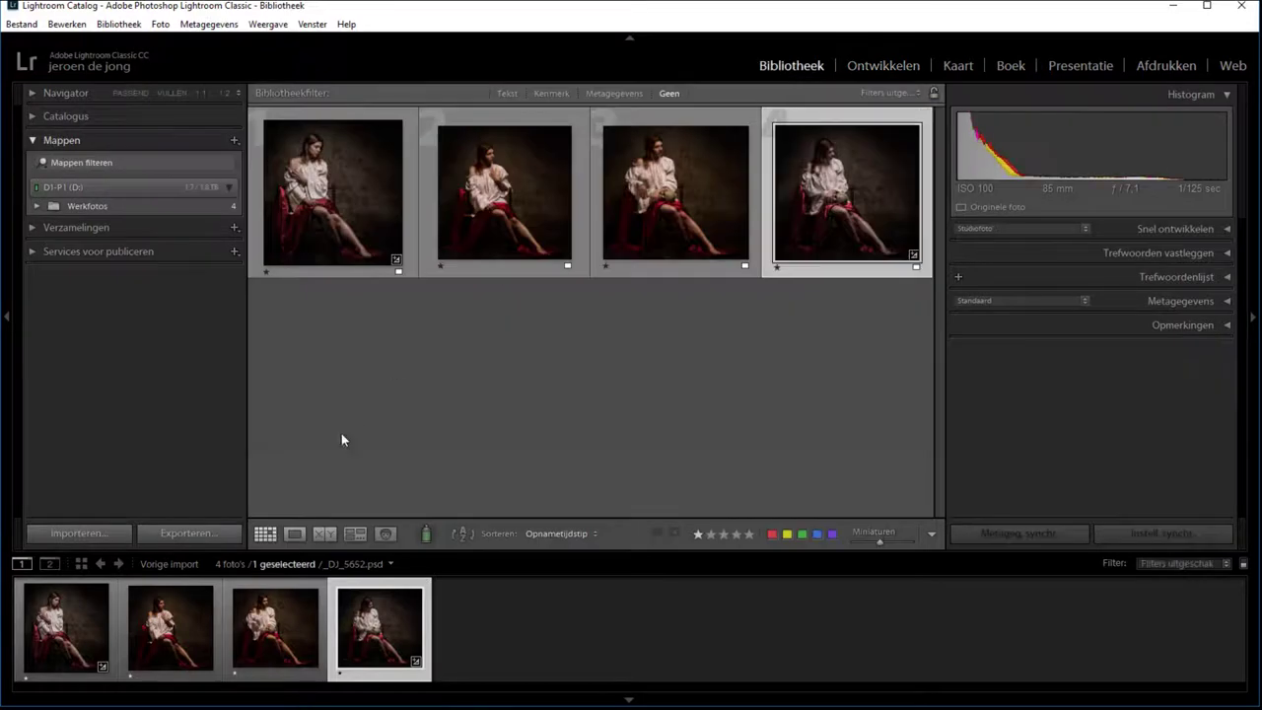
- Select all four existing portraits and remove them from the catalog
click(66, 627)
click(440, 641)
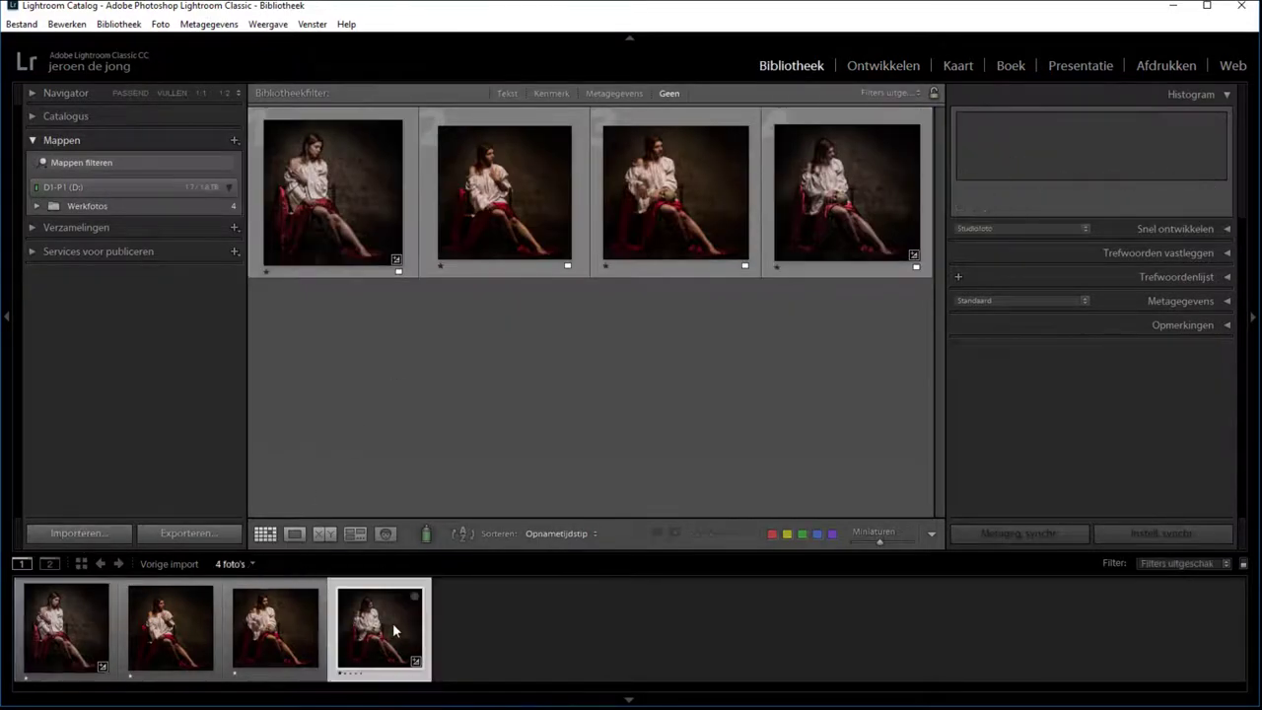
key(ctrl+a)
key(Delete)
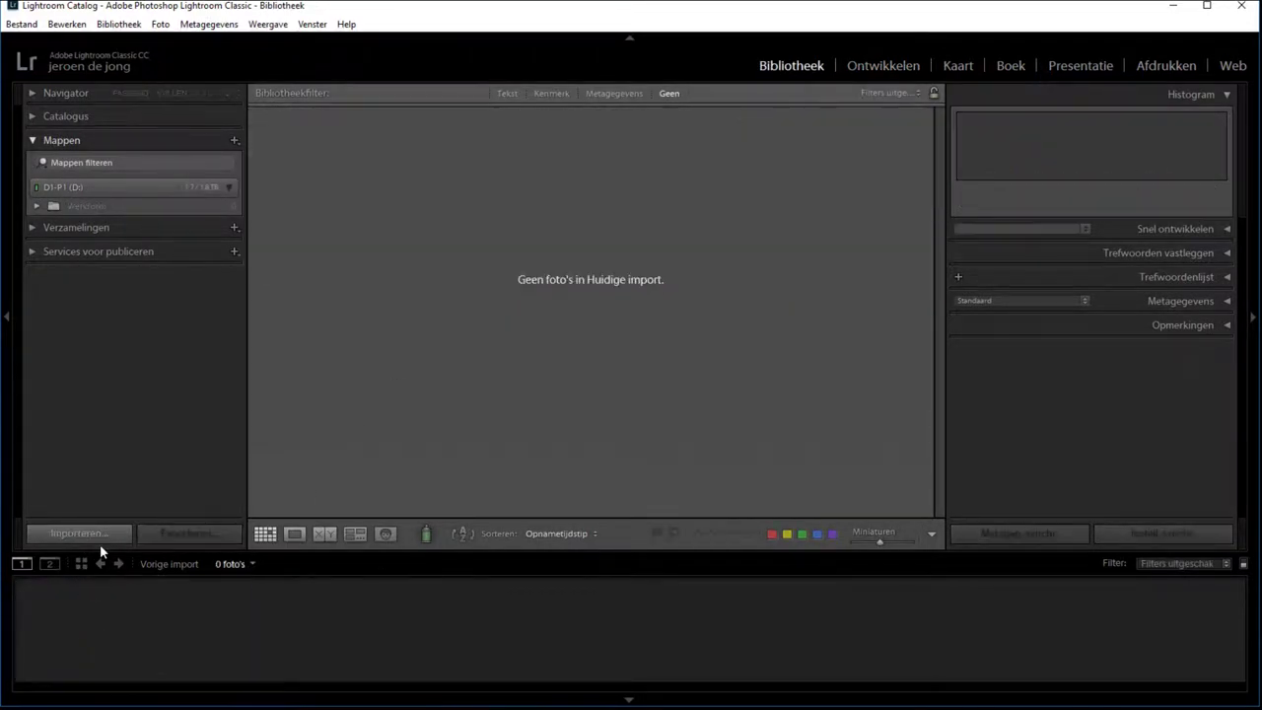
- Import the four photos from the serie 5 folder
click(103, 533)
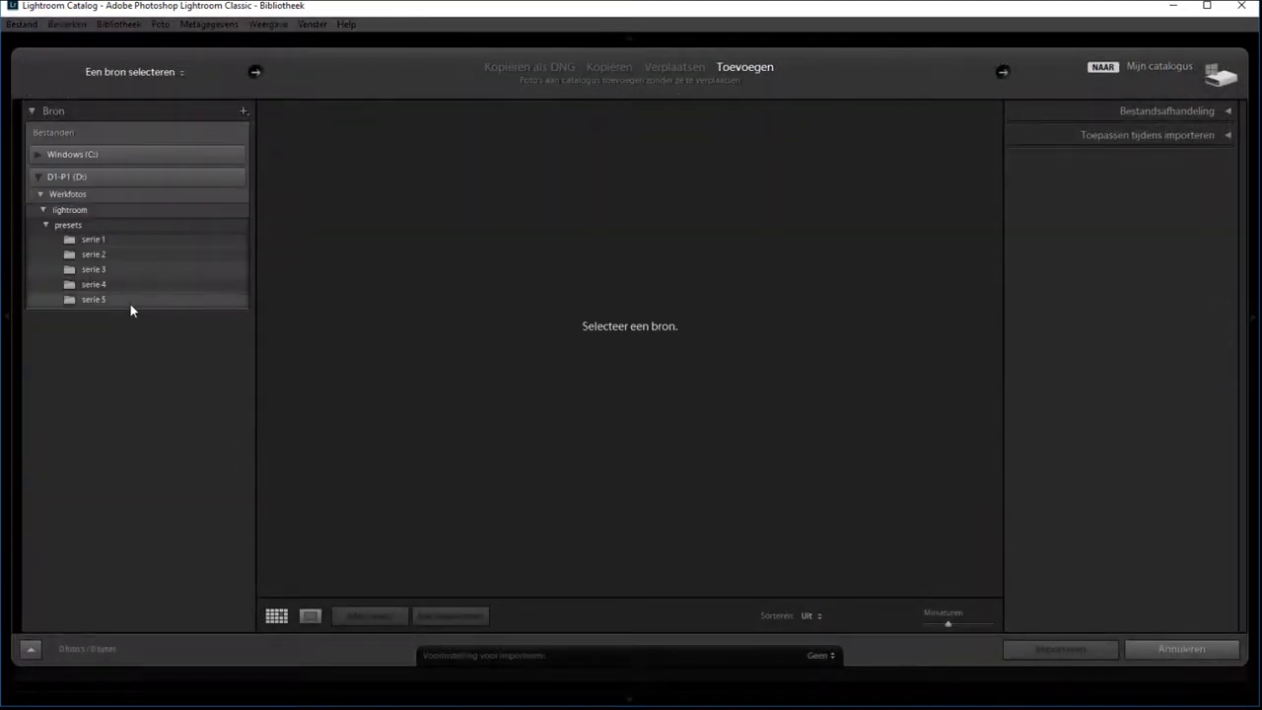
click(130, 303)
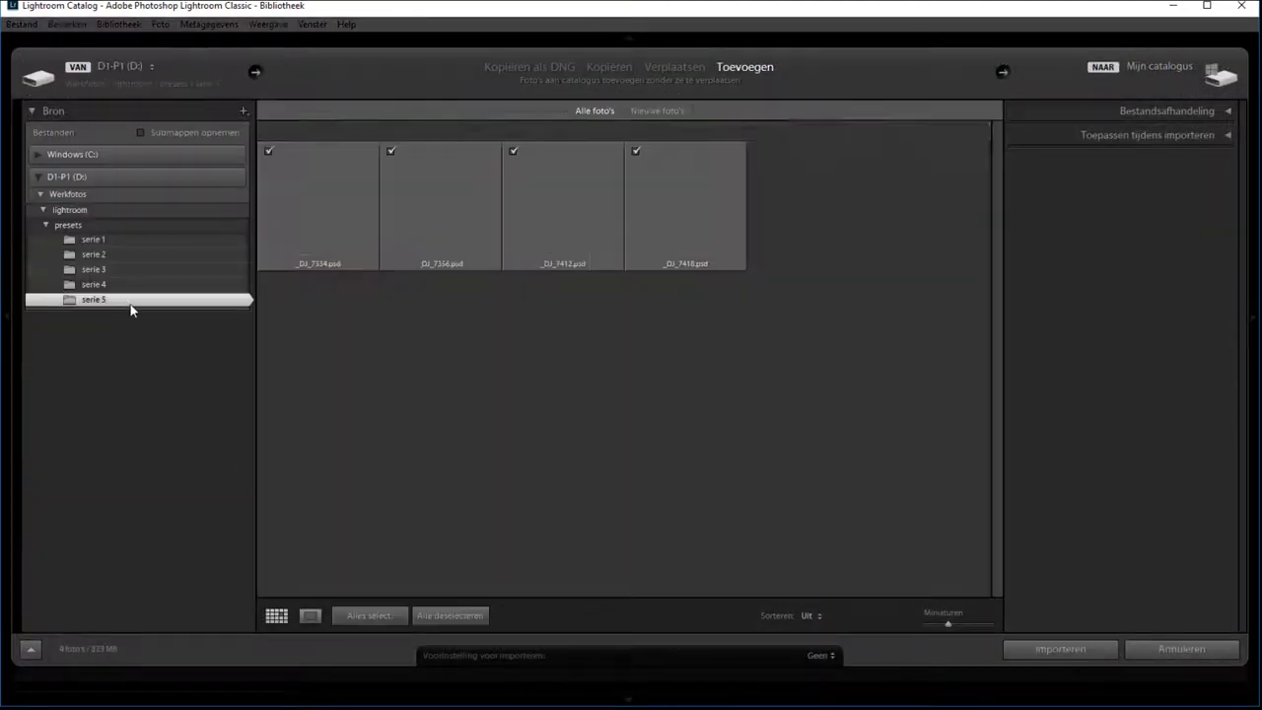
click(1080, 649)
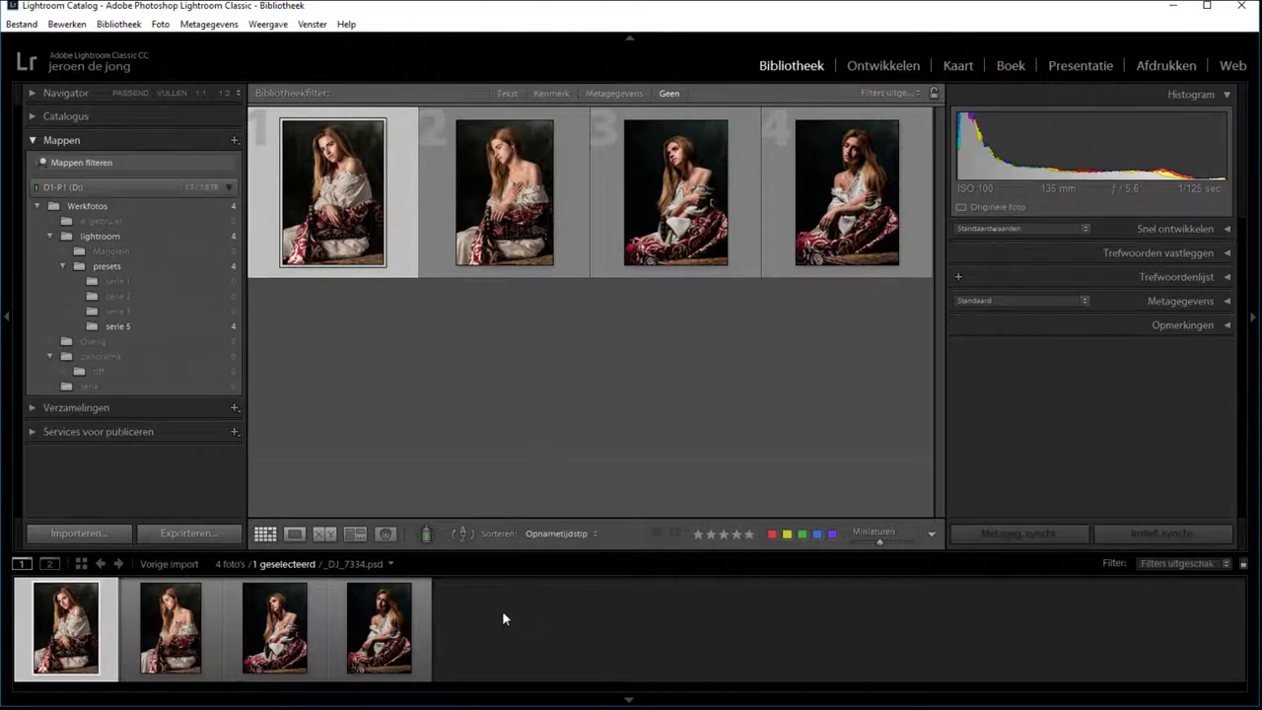
- Apply Studiofoto to _DJ_7334.psd and confirm exposure +0.43, contrast +23, saturation −41
click(883, 66)
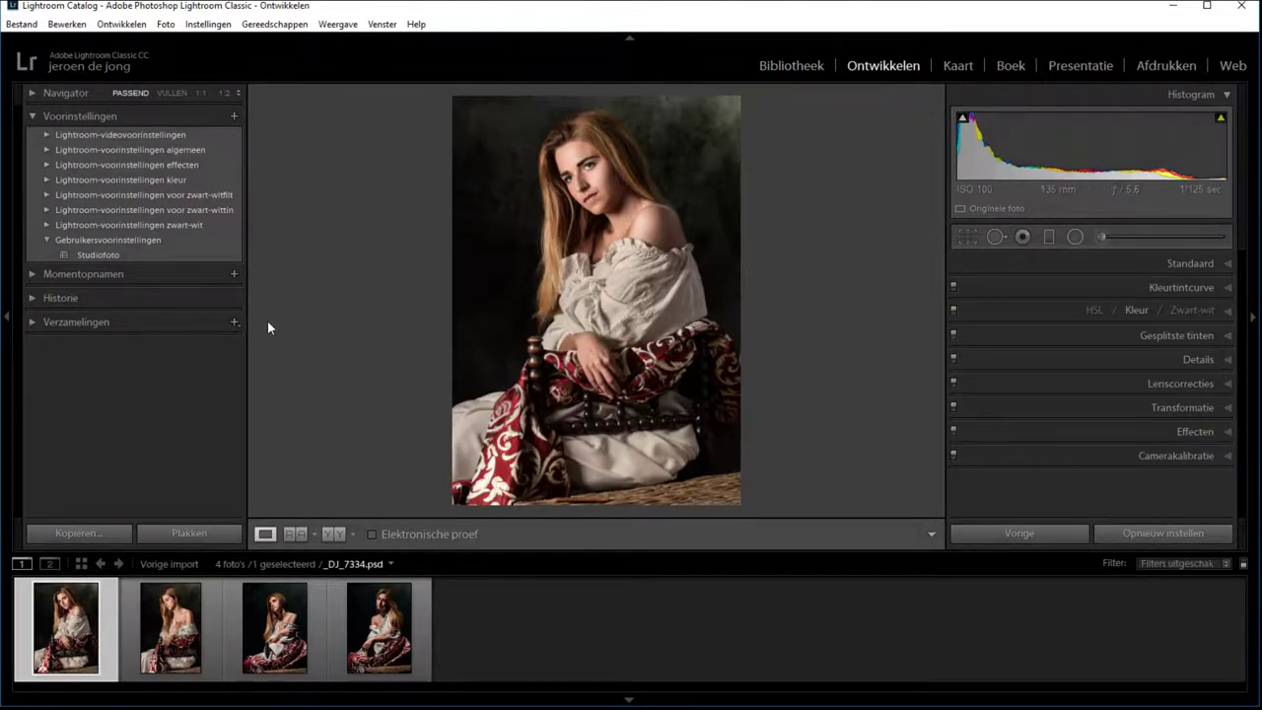
click(105, 257)
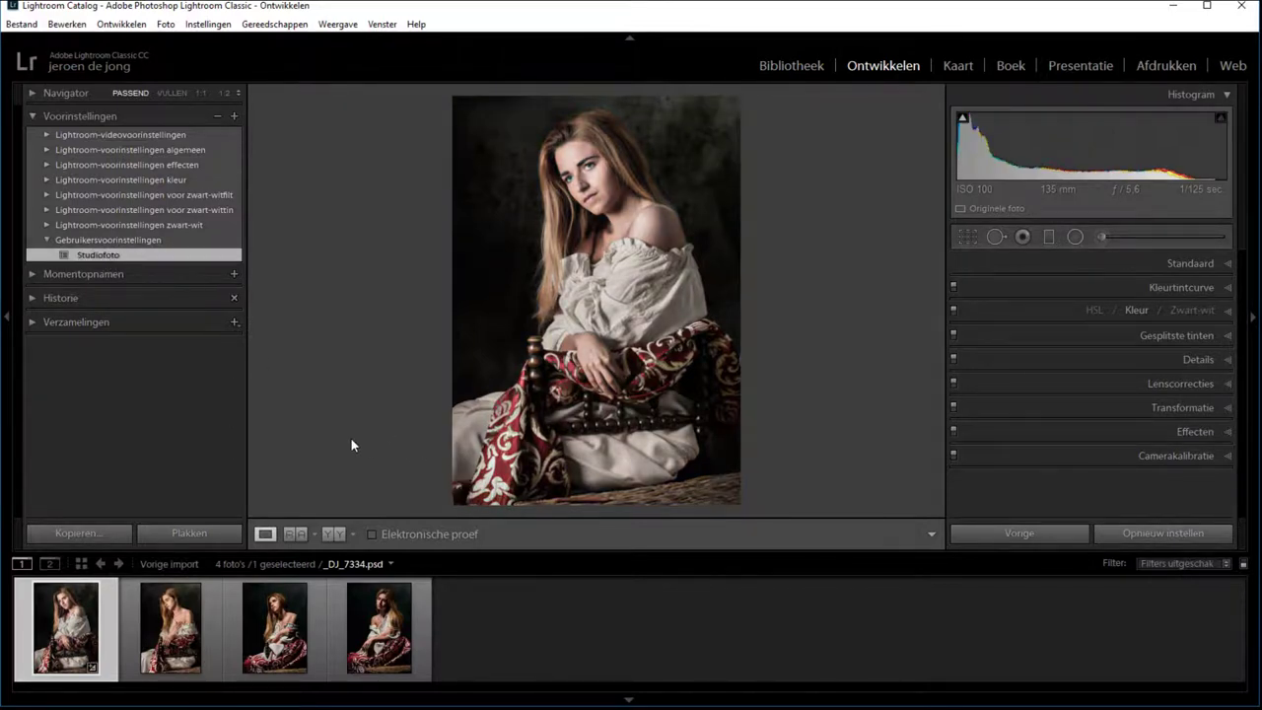
click(1227, 264)
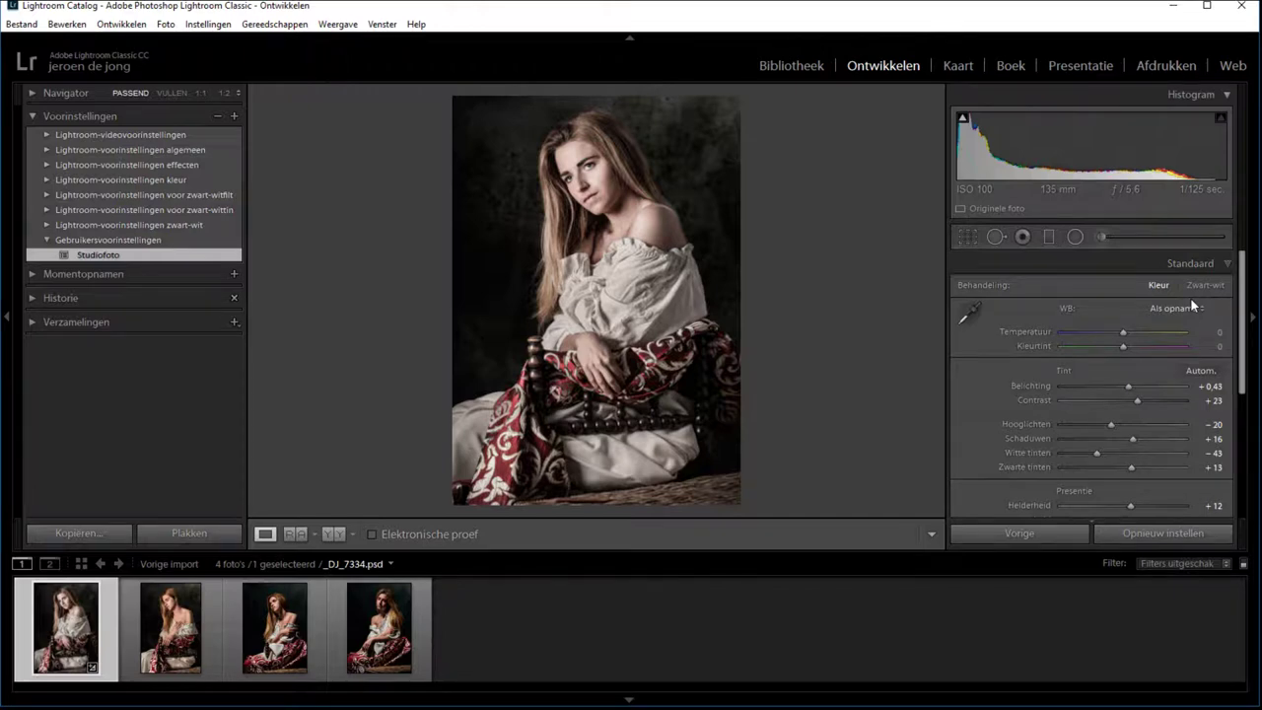
mouse_move(1241, 323)
mouse_down()
mouse_move(1240, 440)
mouse_move(1240, 406)
mouse_up()
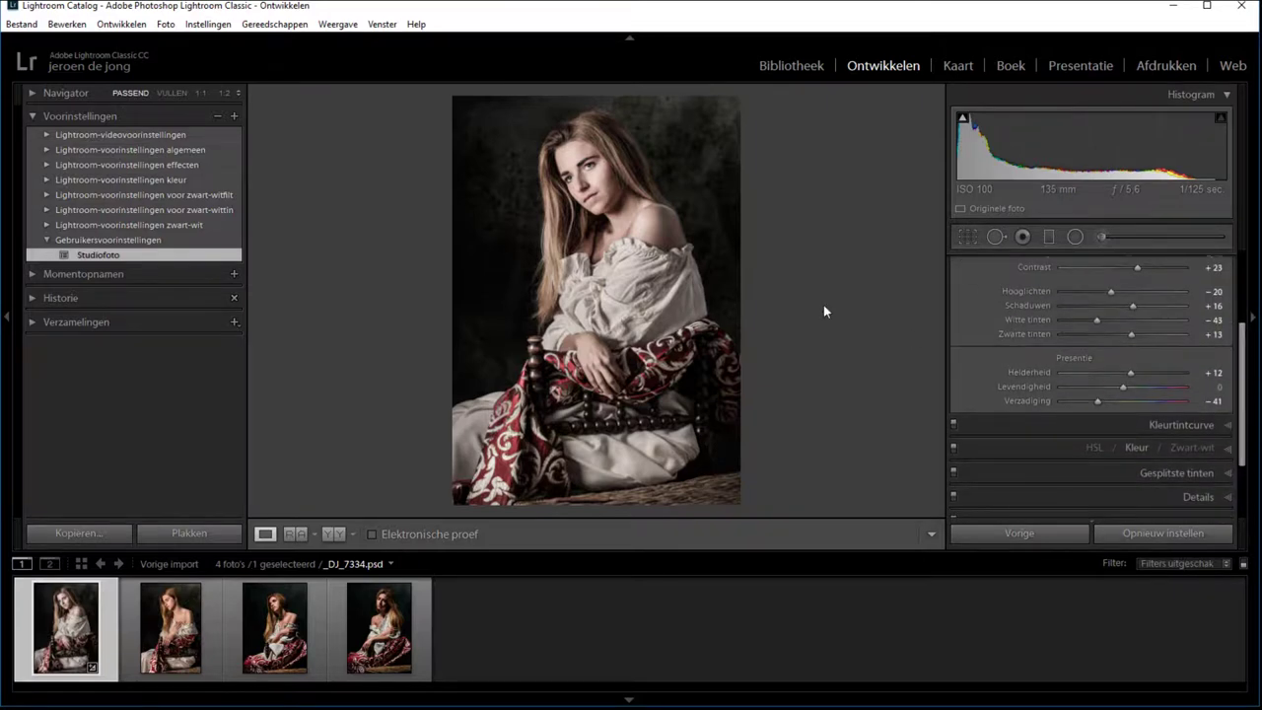